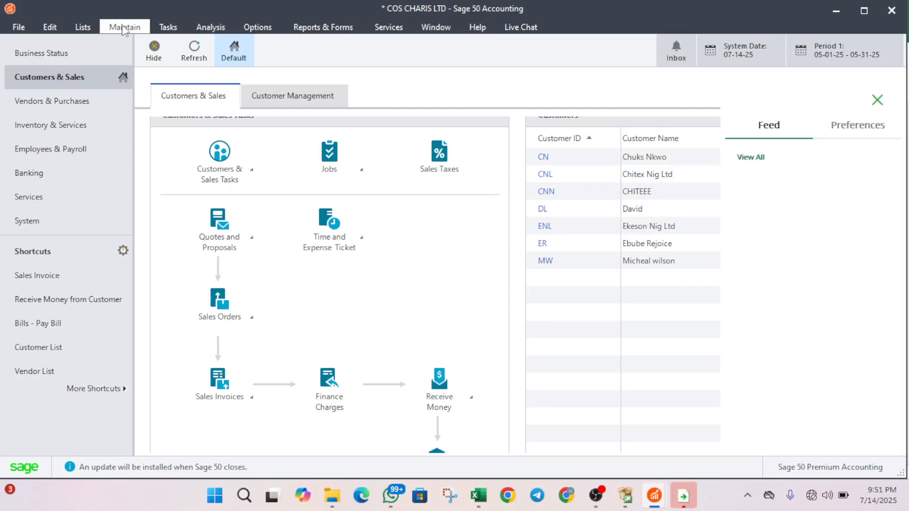
- Open a blank Maintain Customers/Prospects record from the Maintain menu
click(124, 29)
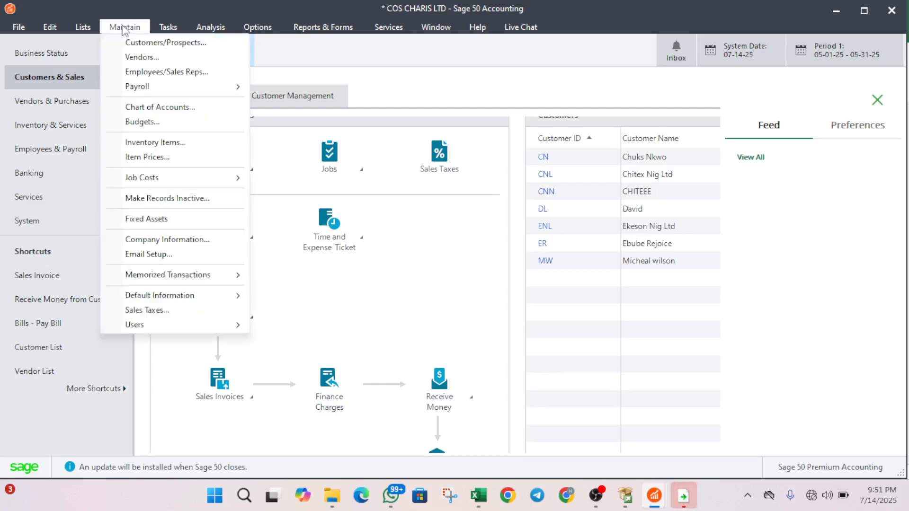
click(158, 44)
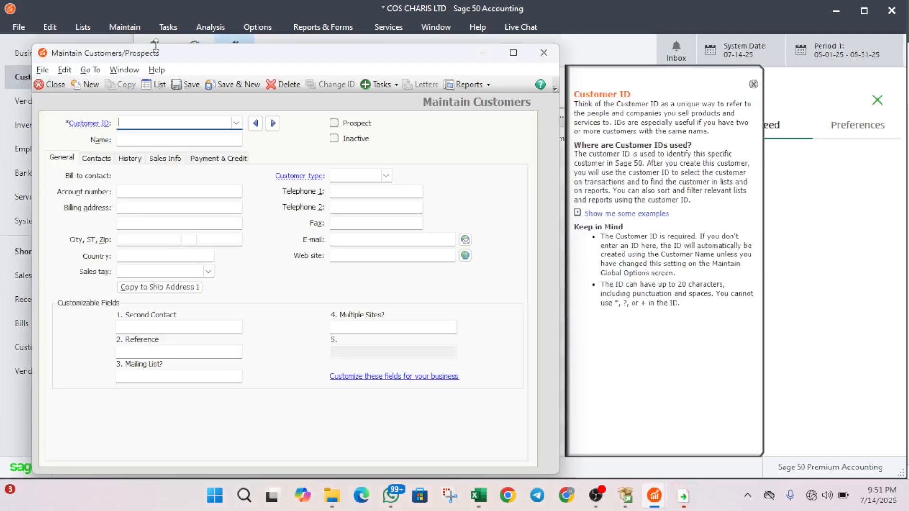
click(167, 88)
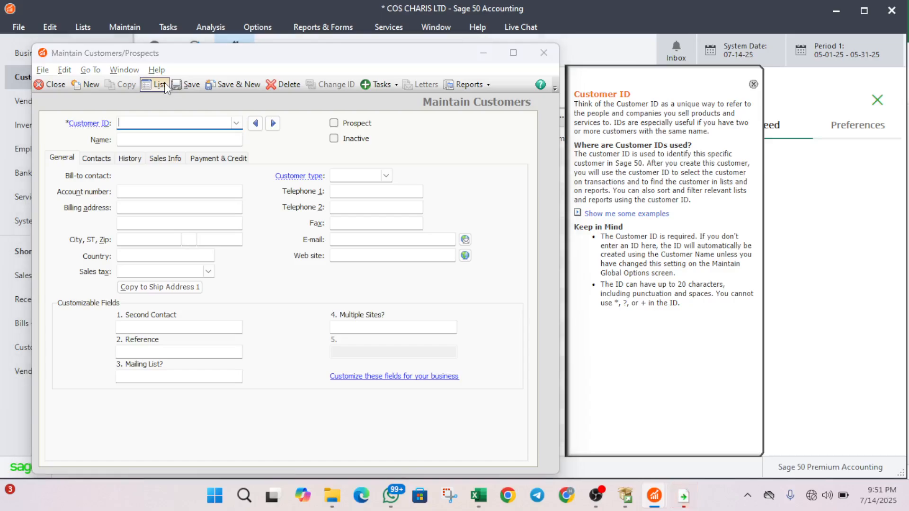
key(alt+Tab)
key(alt+Tab)
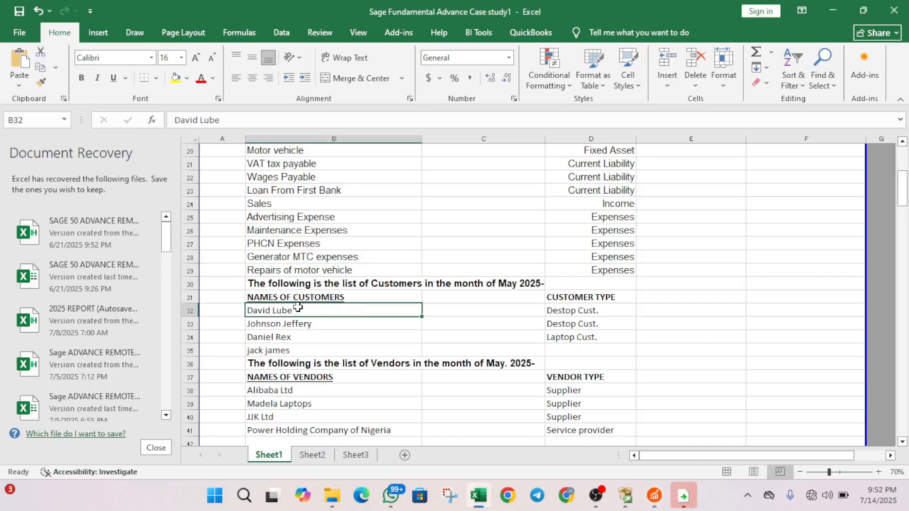
click(573, 310)
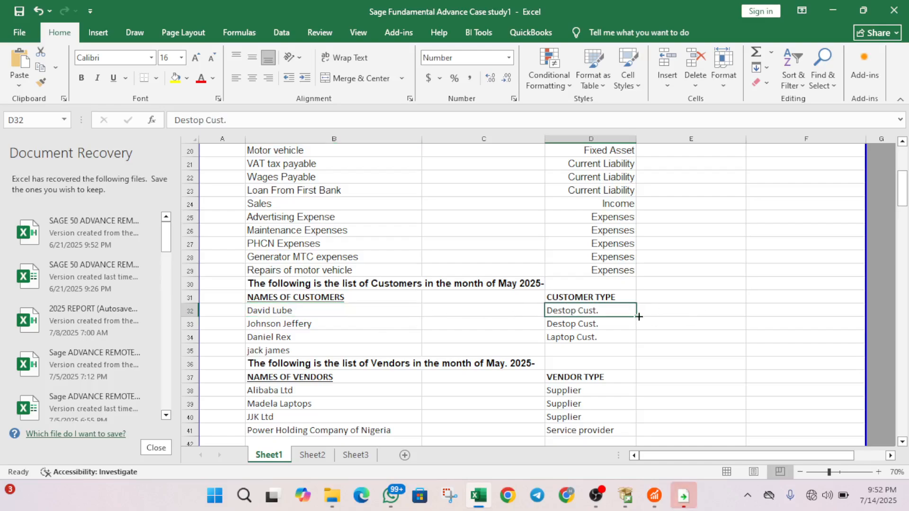
key(alt+Tab)
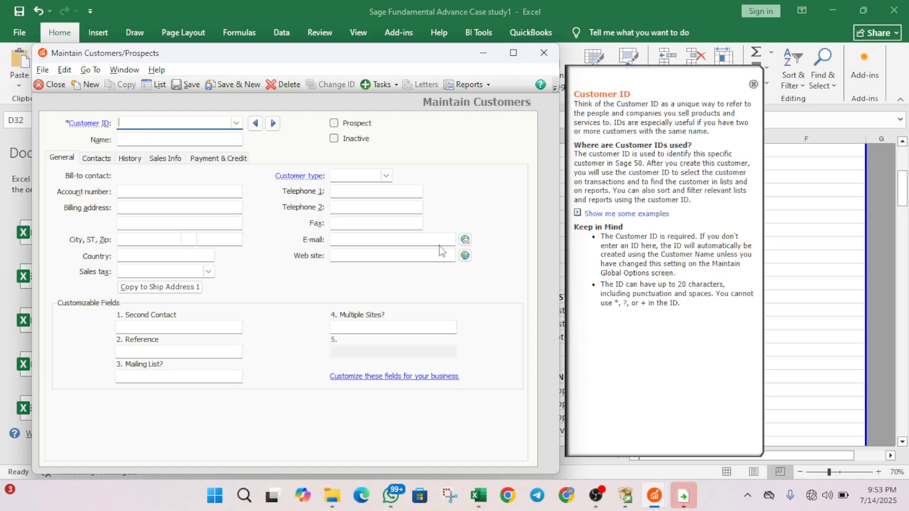
- Enter a new customer ID and the first customer's name on the blank record
text(D)
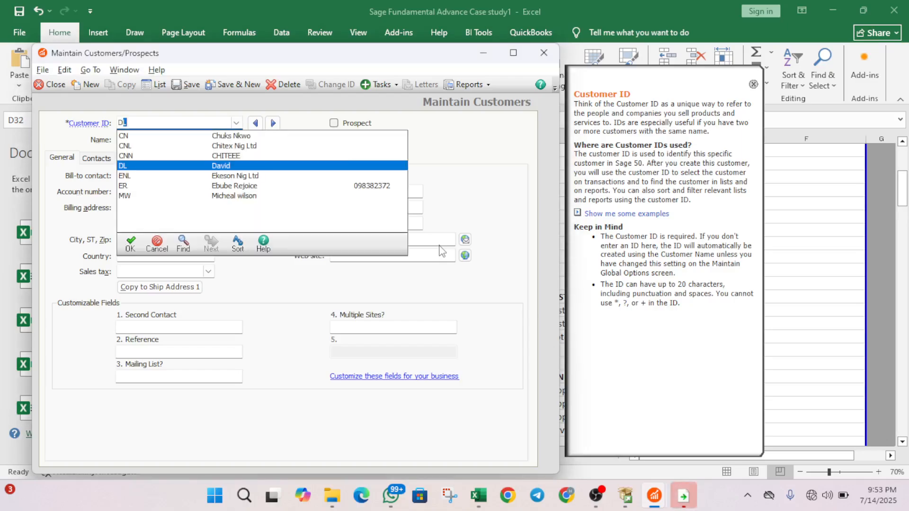
text(L)
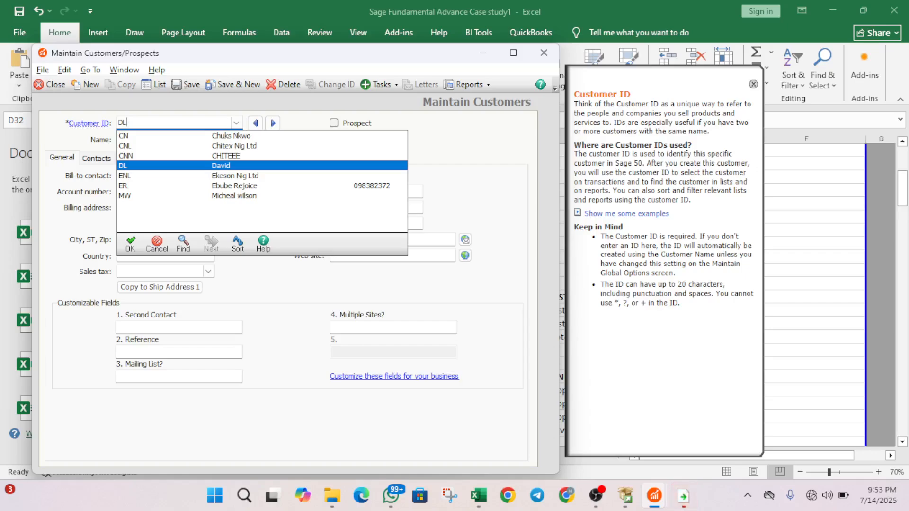
text(L)
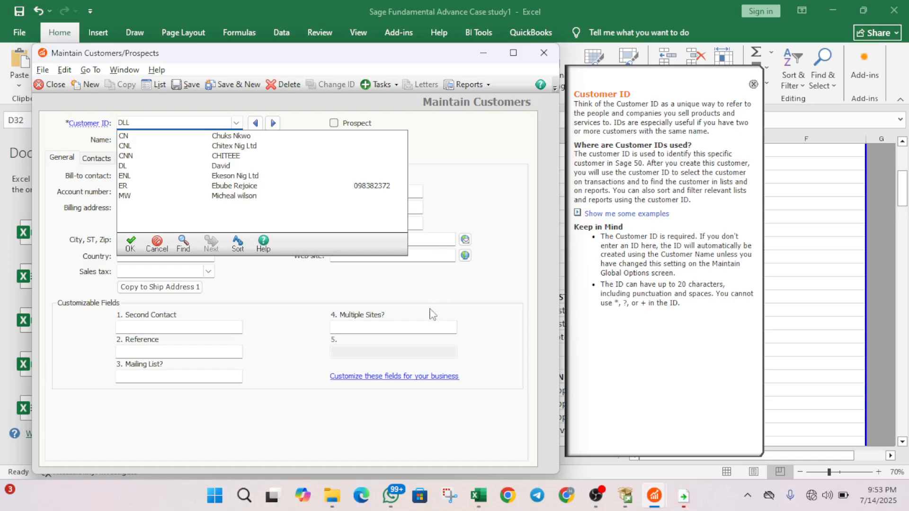
click(130, 244)
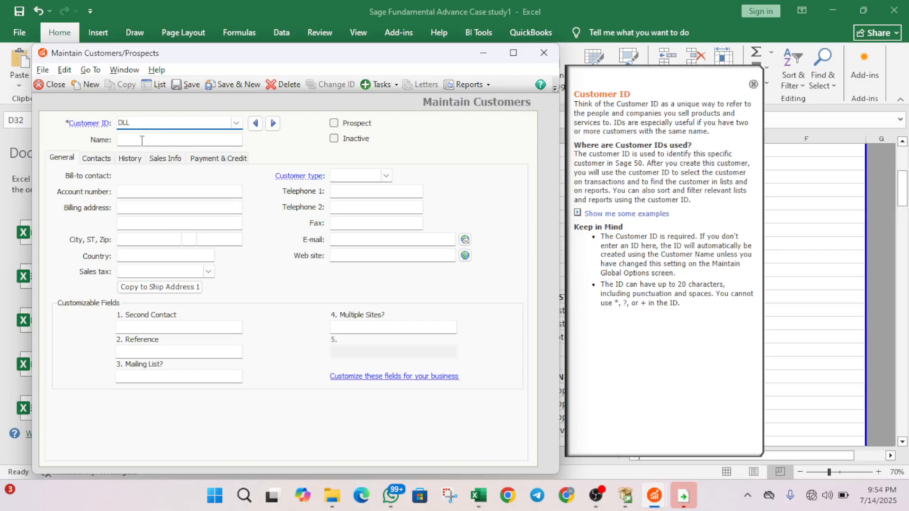
click(147, 138)
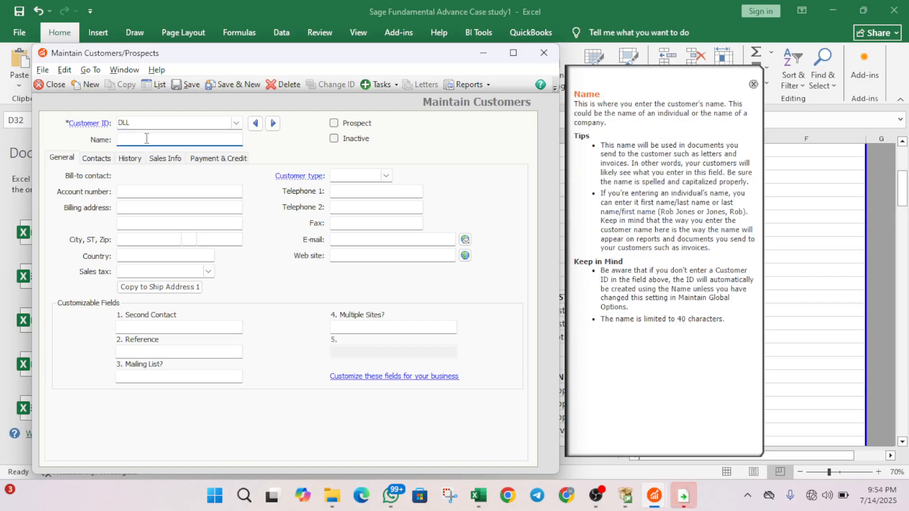
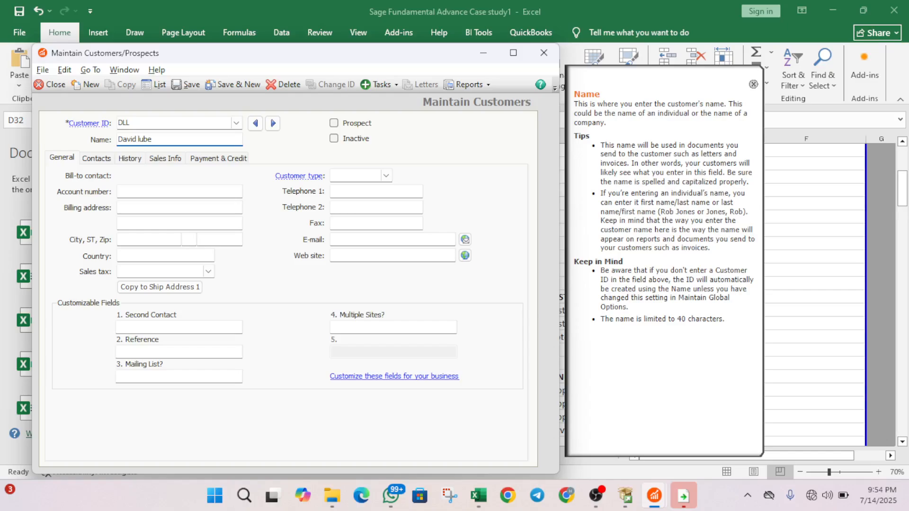
click(136, 193)
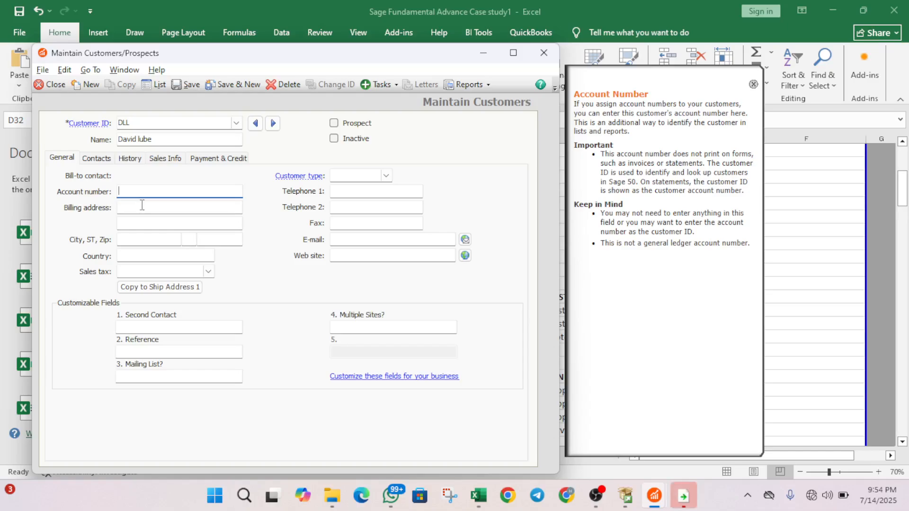
- Enter the customer's two billing address lines, correcting typos along the way
click(142, 205)
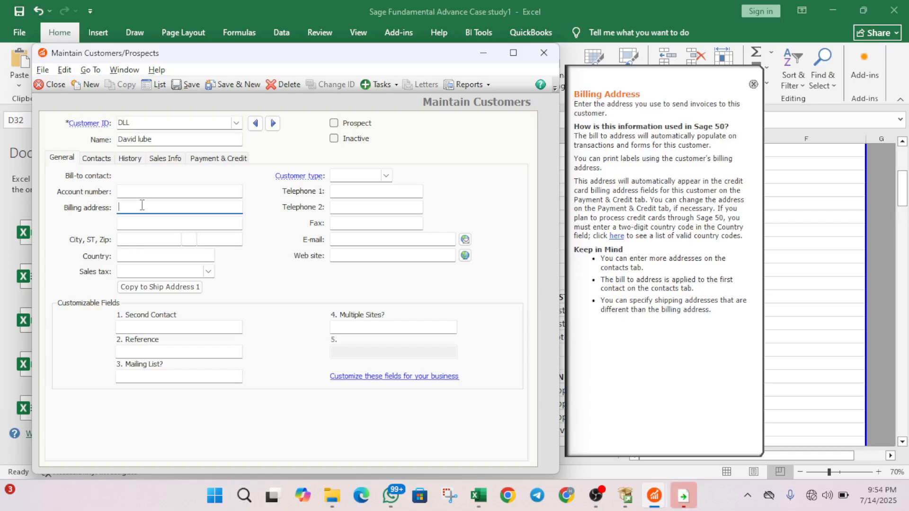
text(S)
key(BackSpace)
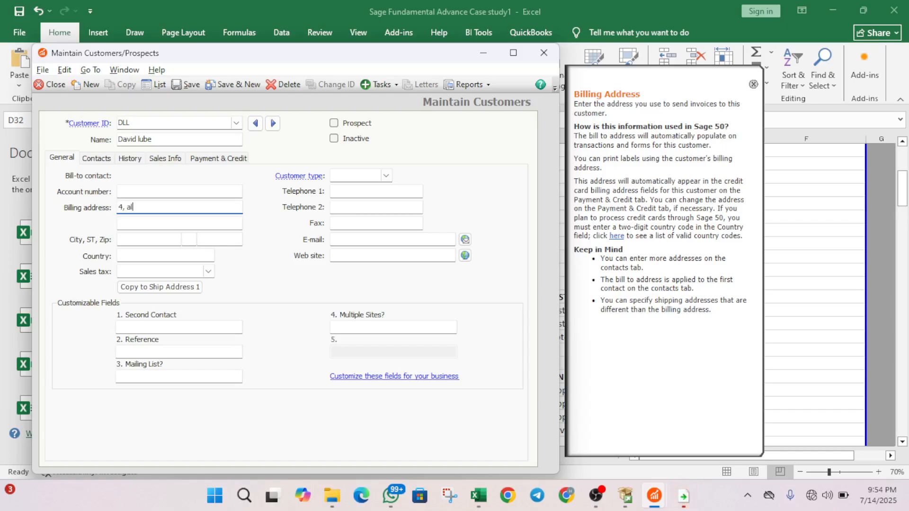
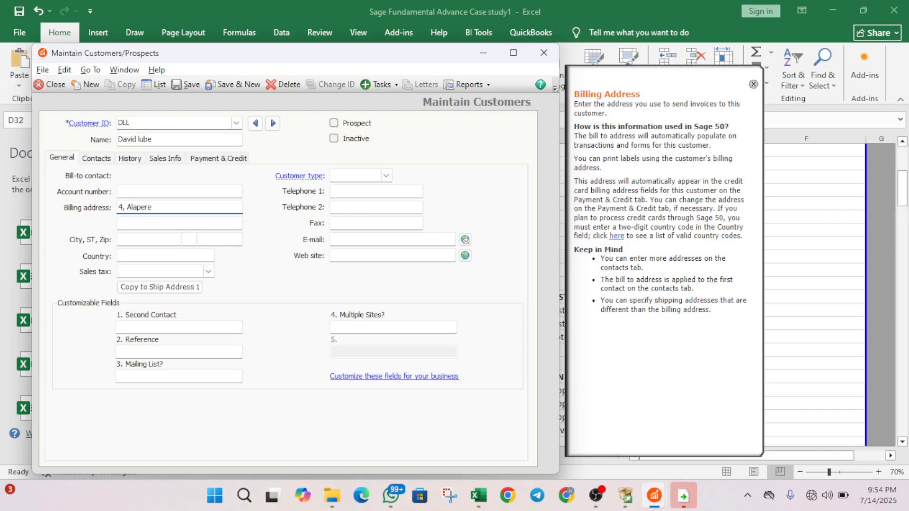
key(Tab)
text(Lag)
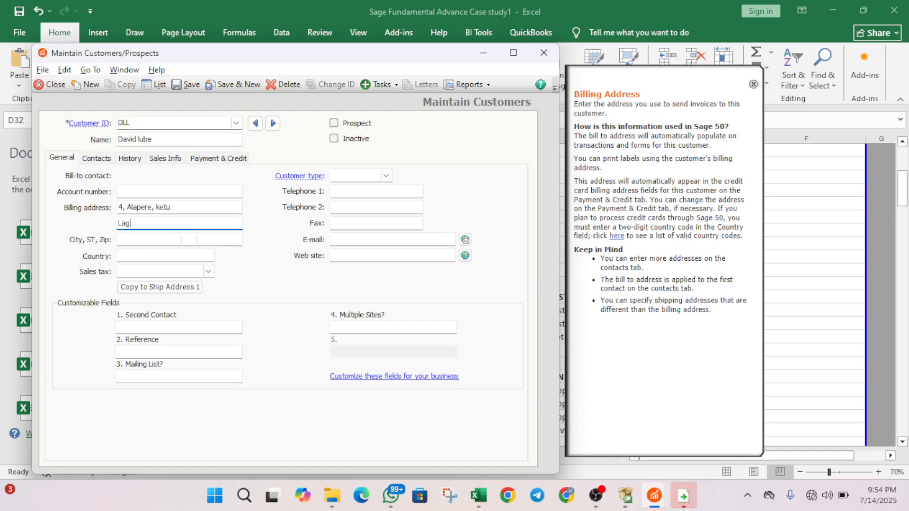
text(os)
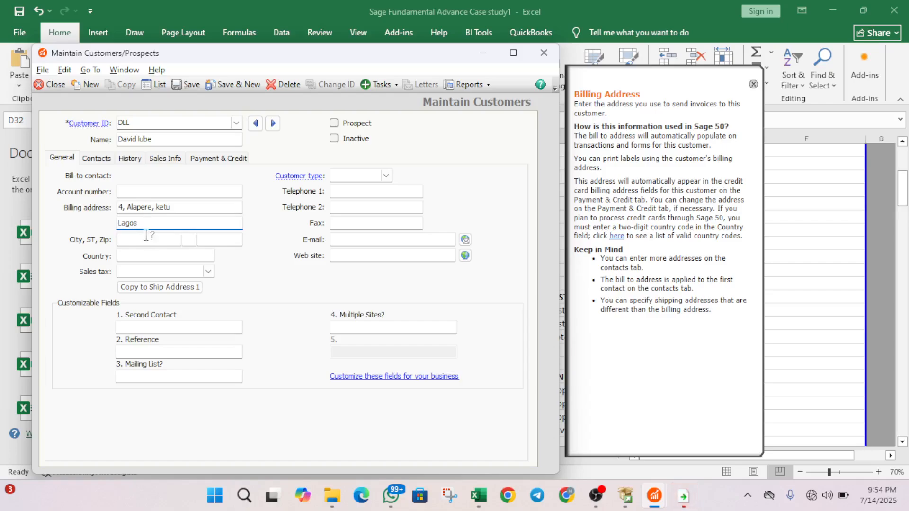
- Set the billing city to LAGOS and the country to NIGERIA
key(Tab)
text(la)
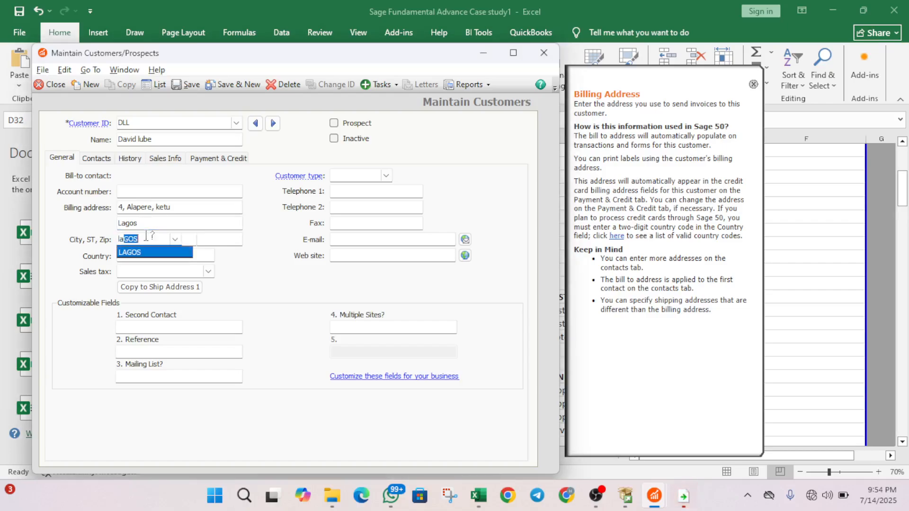
click(145, 252)
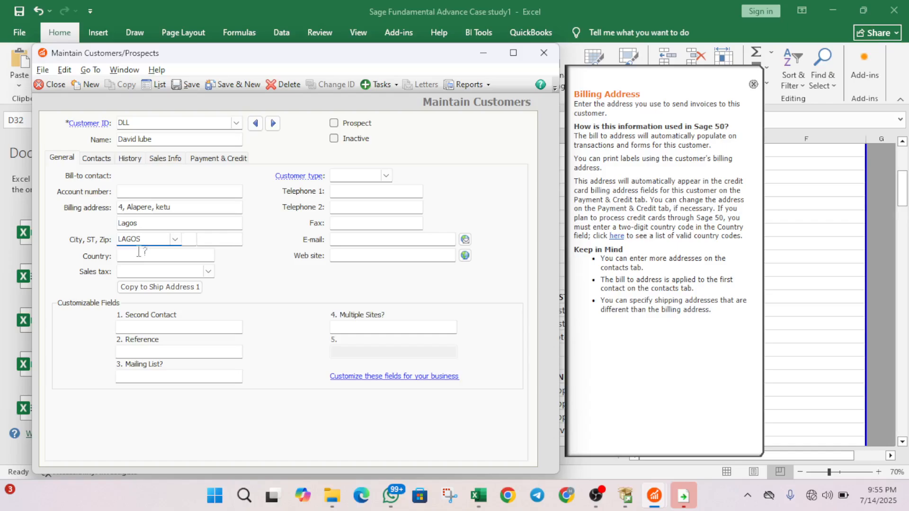
click(139, 251)
text(Nigeria)
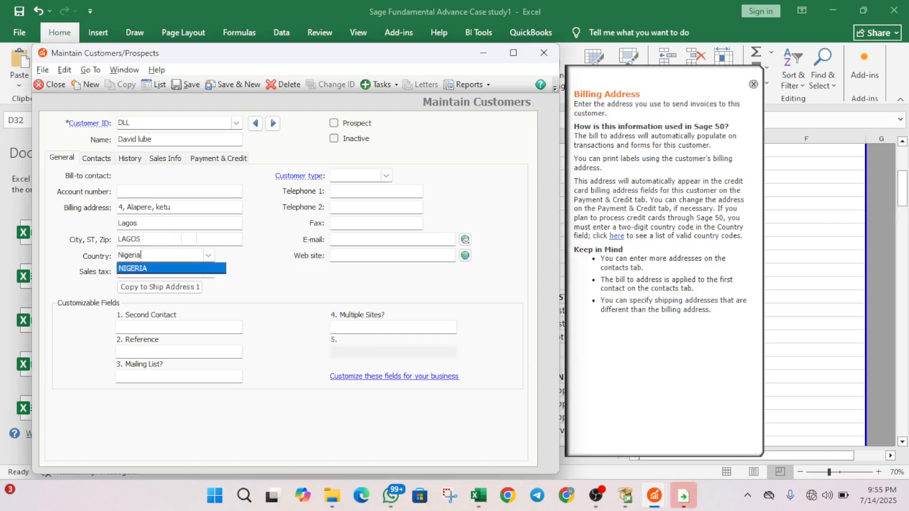
key(Tab)
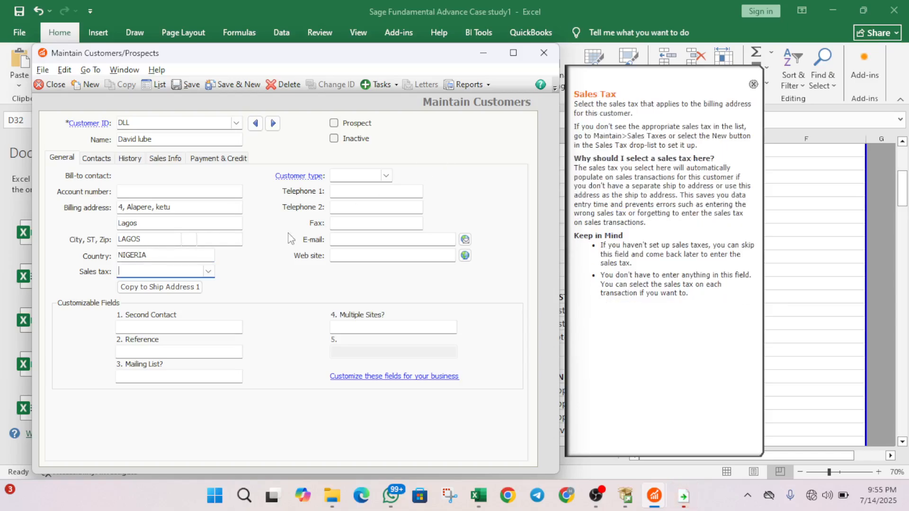
- Leave sales tax blank and bring up the Customer type choices
click(207, 271)
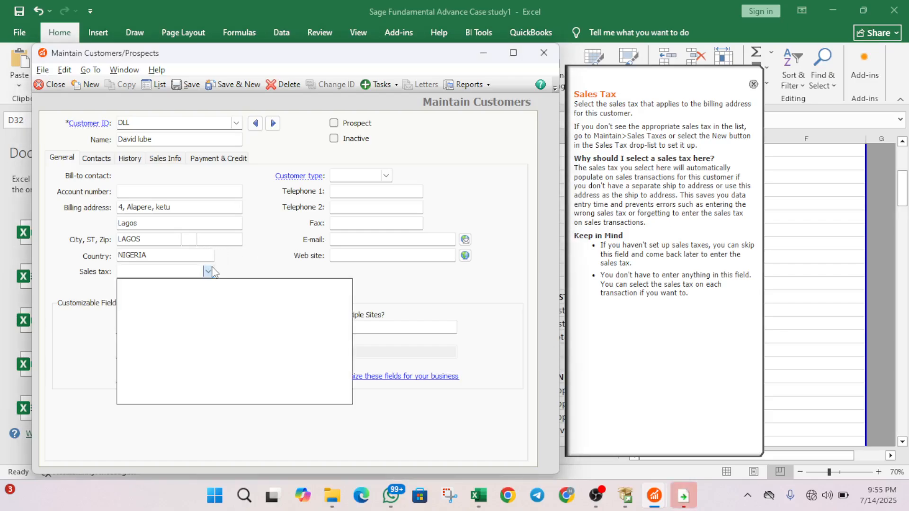
click(211, 270)
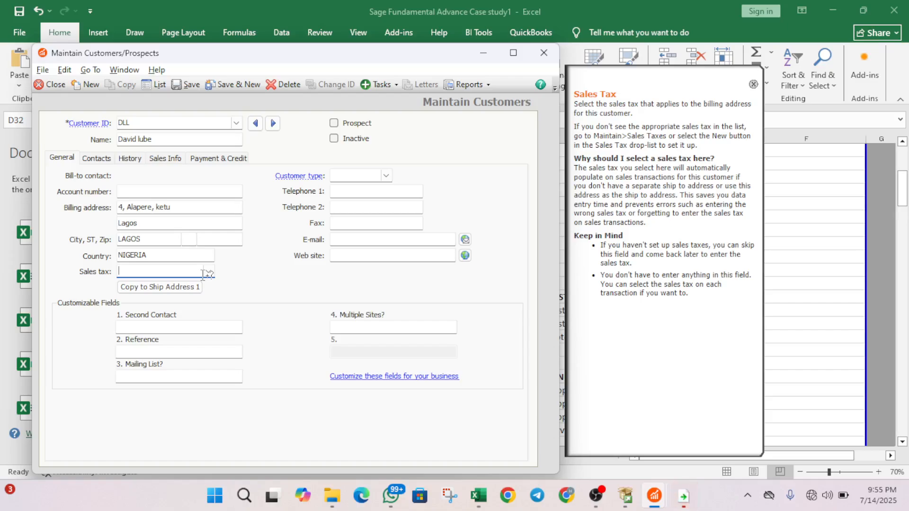
click(386, 176)
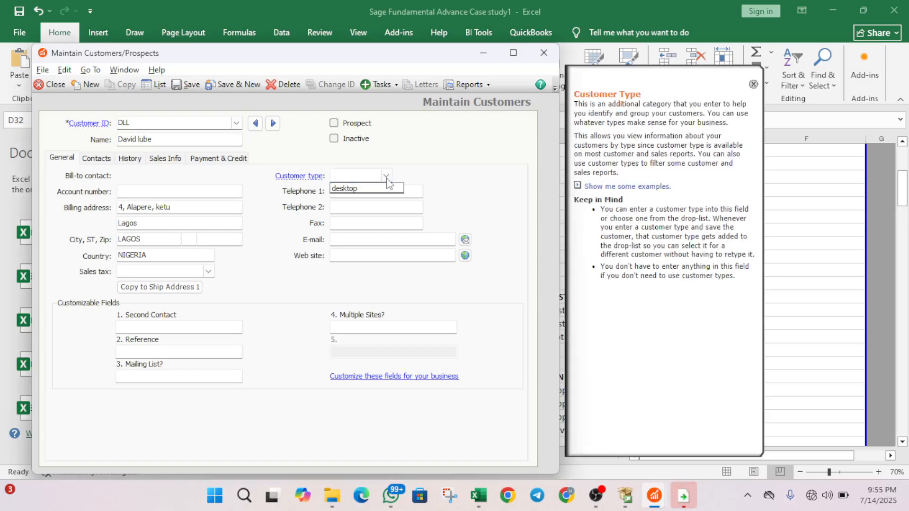
- Choose desktop as the customer type
click(383, 188)
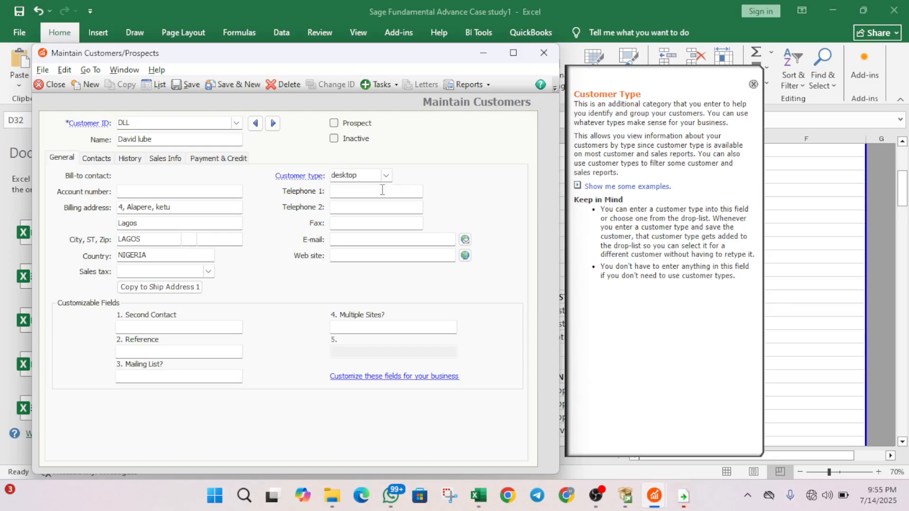
click(383, 189)
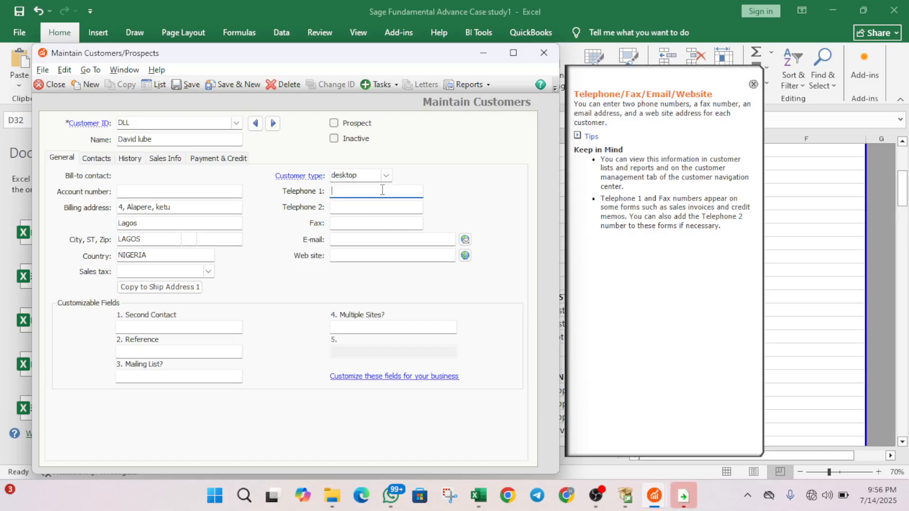
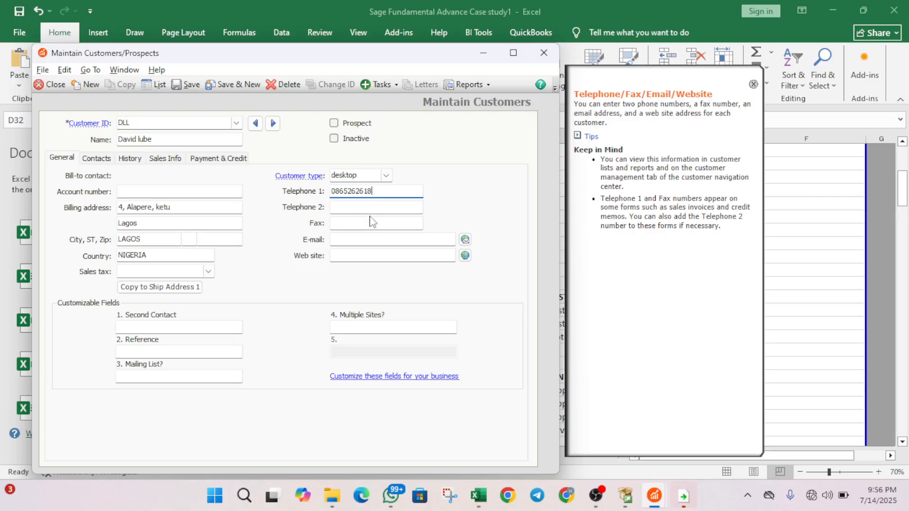
- Enter the customer's Telephone 1 and Telephone 2 numbers, leaving e-mail and web site empty
click(371, 208)
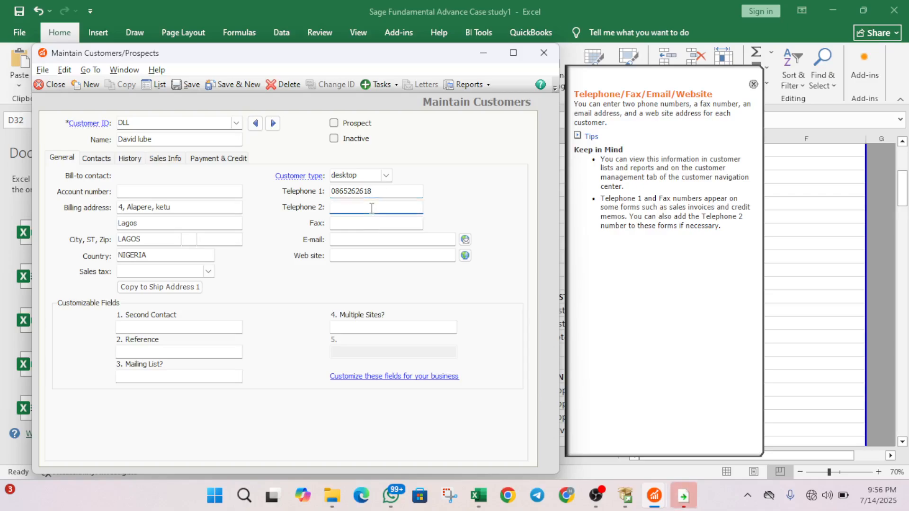
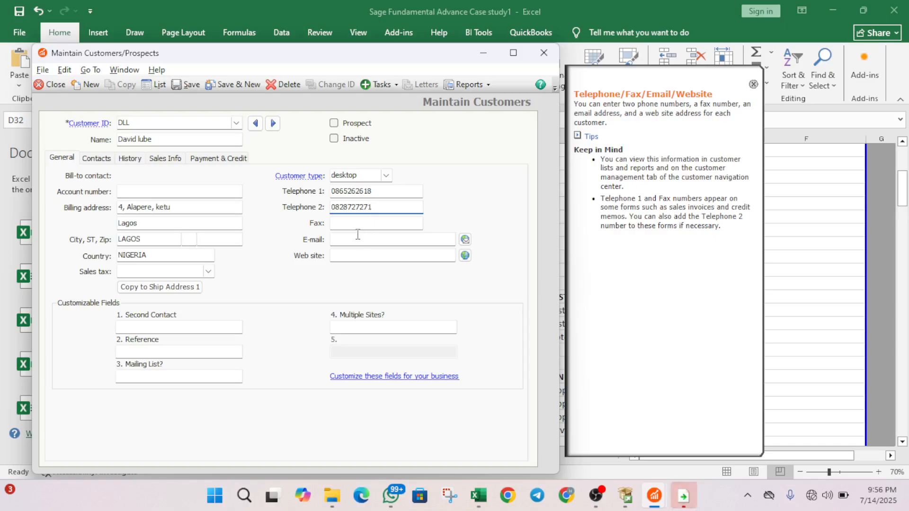
click(355, 238)
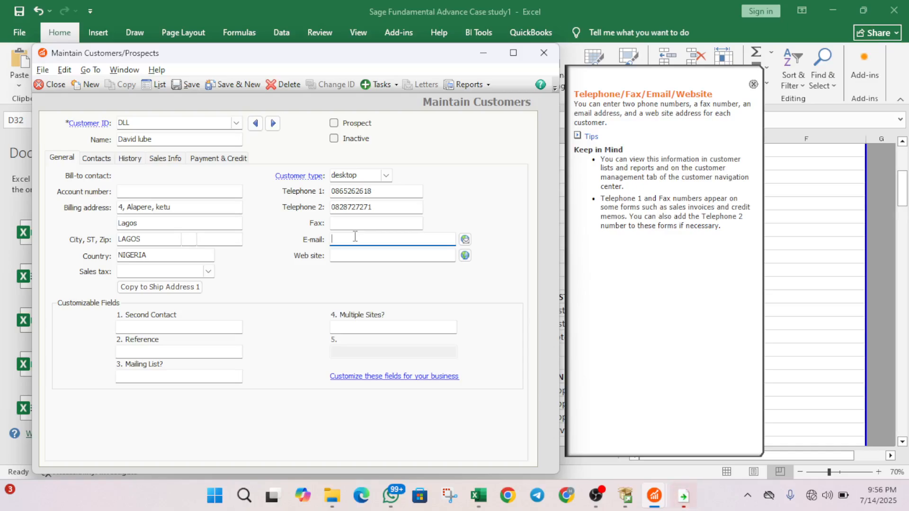
click(351, 253)
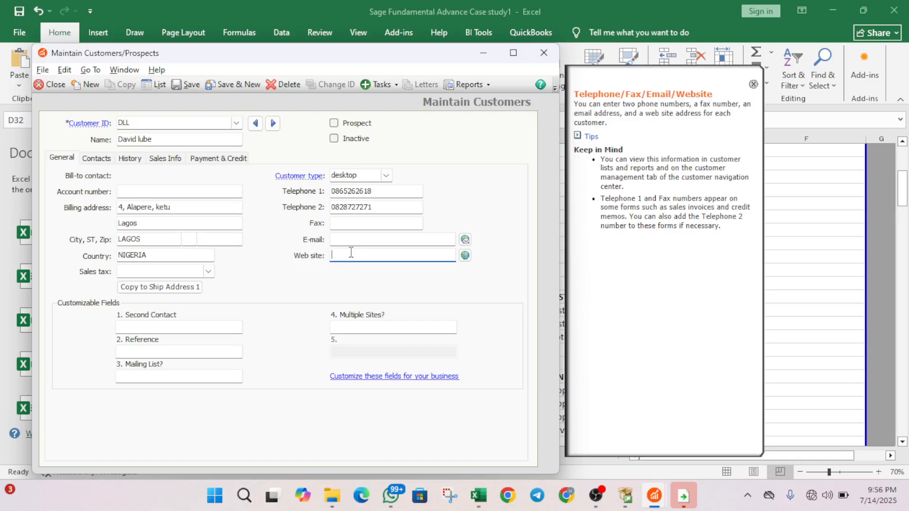
click(334, 246)
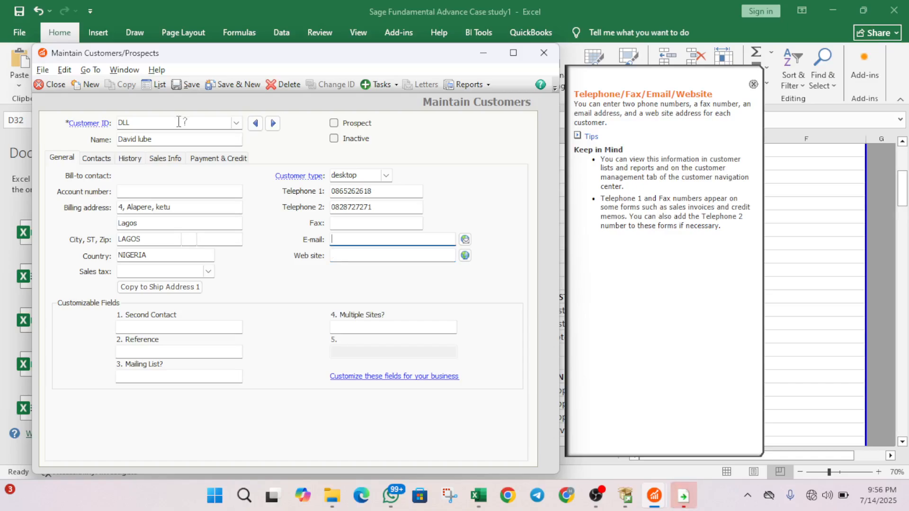
- Check the Contacts tab leaving gender unset, then view History showing customer since Jul 14, 2025
click(104, 160)
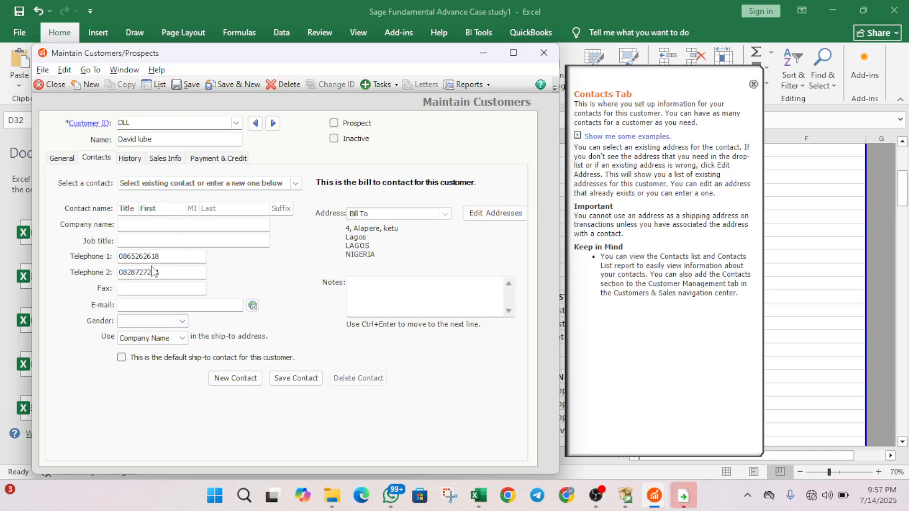
click(177, 322)
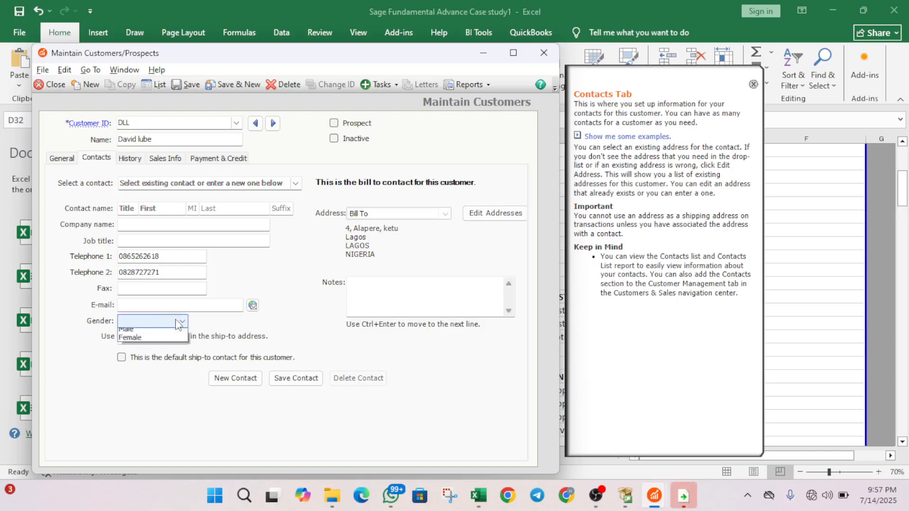
click(178, 323)
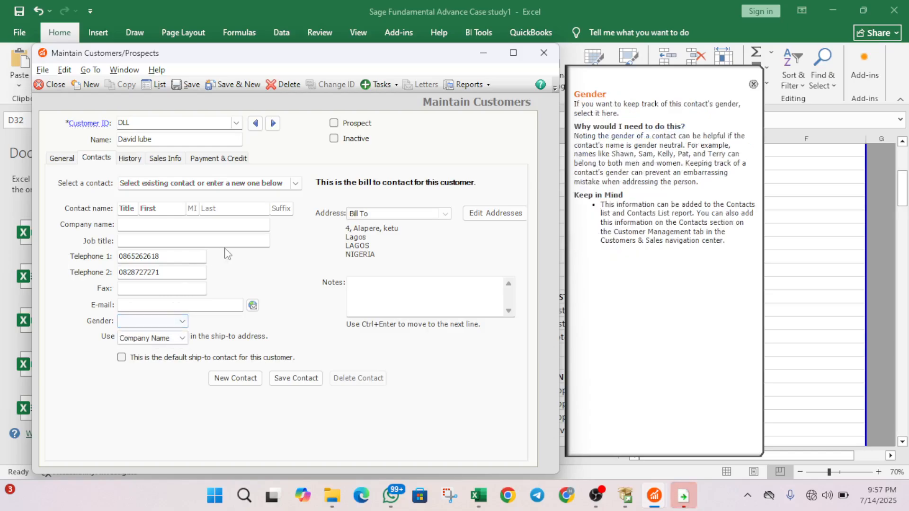
click(129, 159)
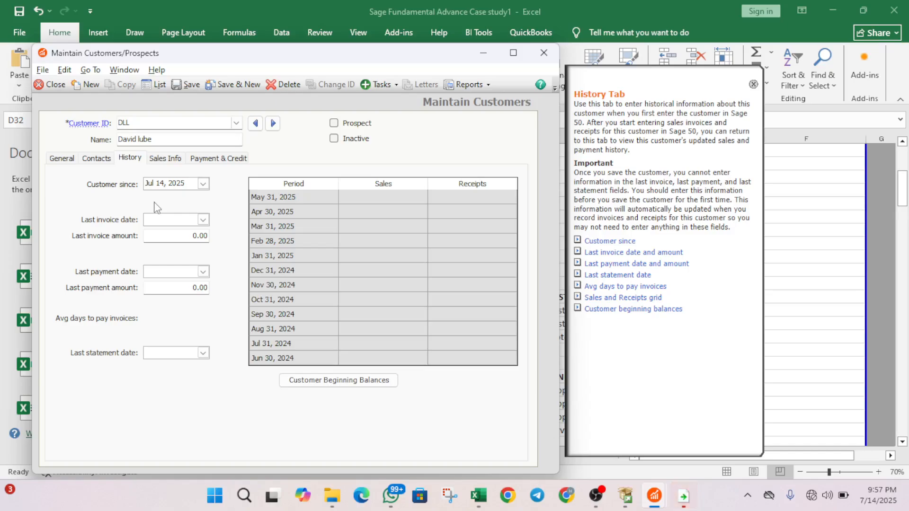
- Review Sales Info with no sales rep, then view Payment & Credit: net 30 days, $2,500.00 limit
click(179, 160)
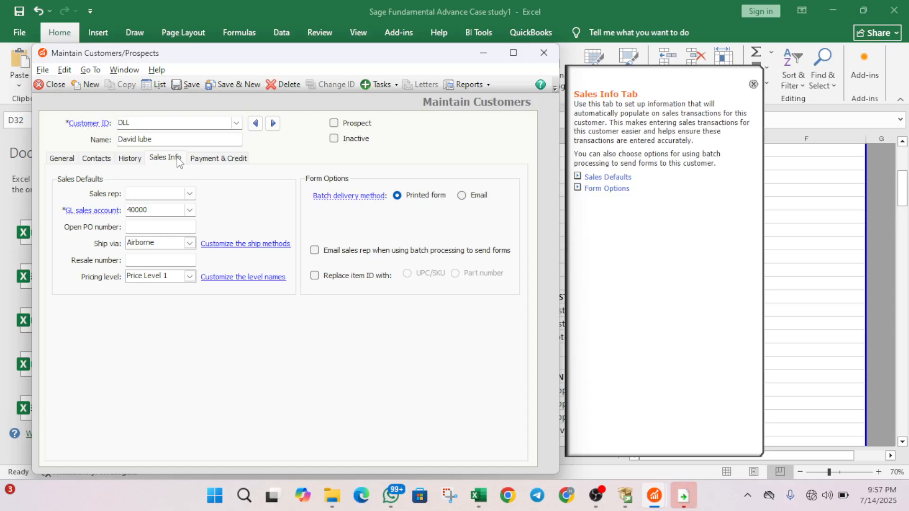
click(140, 158)
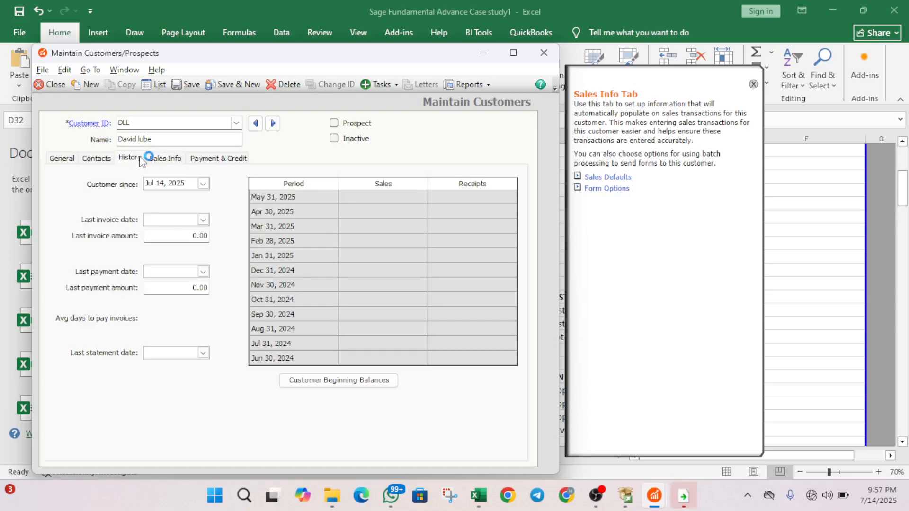
click(175, 159)
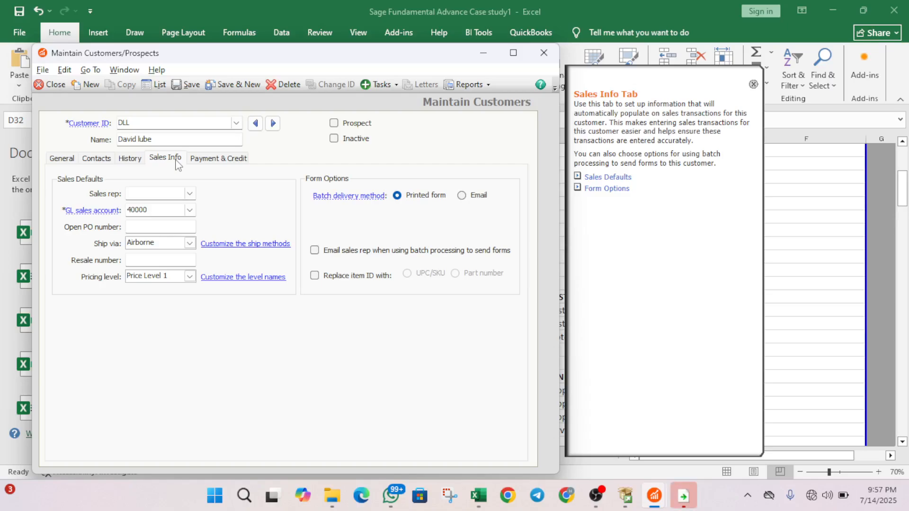
click(192, 193)
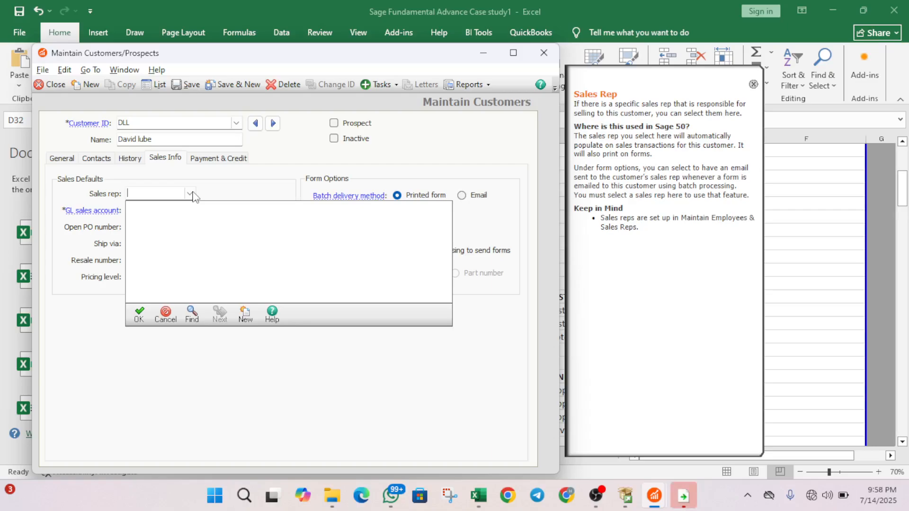
click(173, 314)
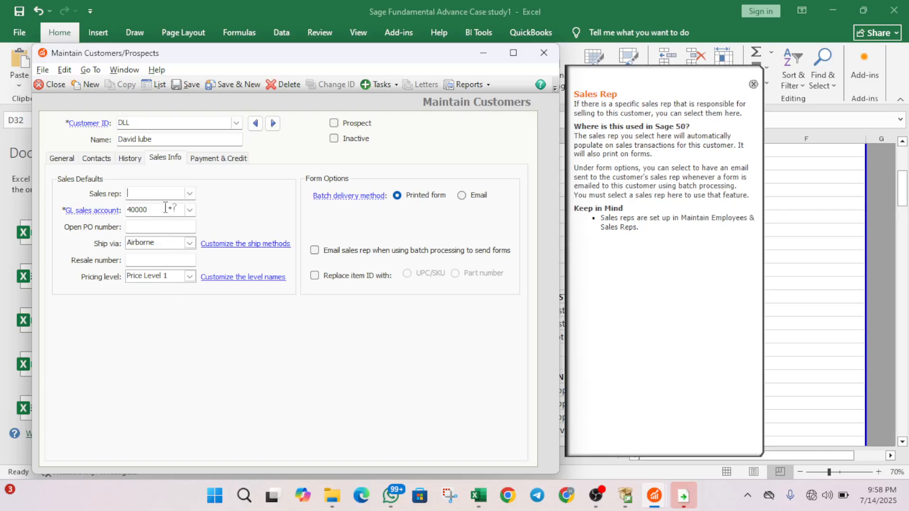
click(225, 160)
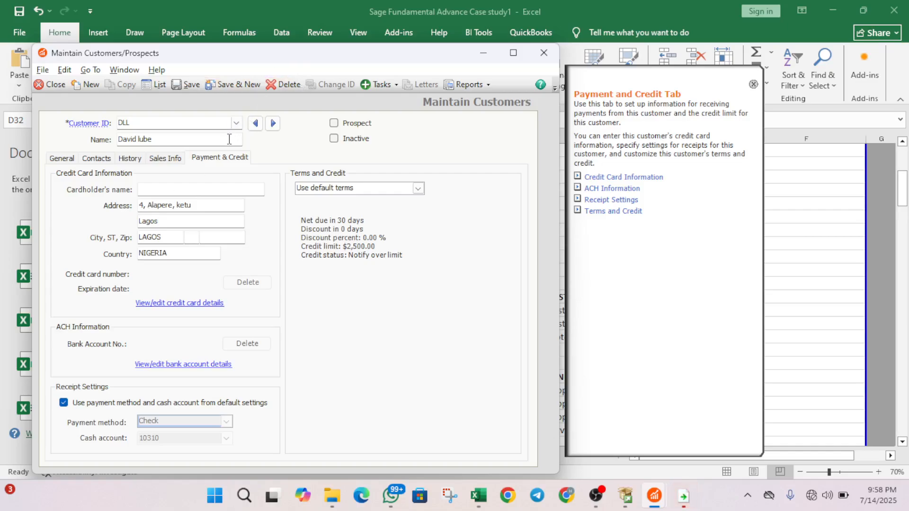
- Save the first customer with Save & New and switch to the Excel list
click(73, 158)
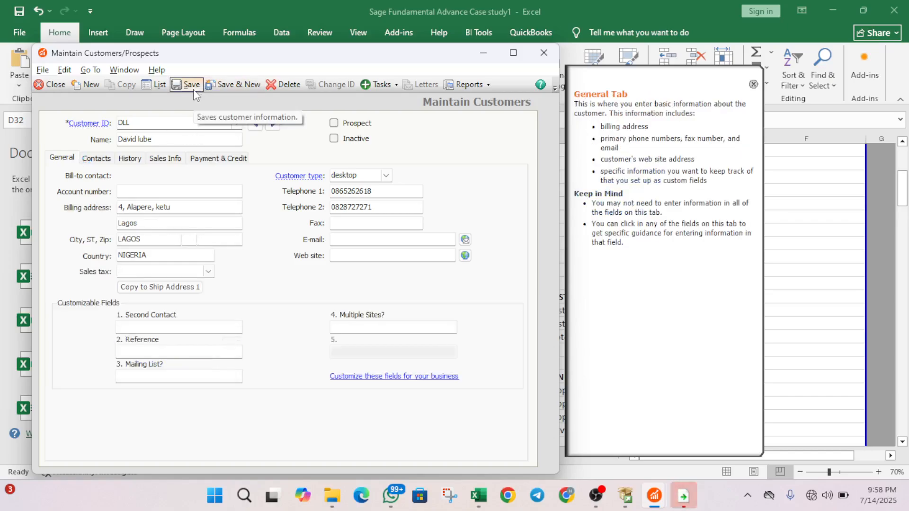
click(219, 84)
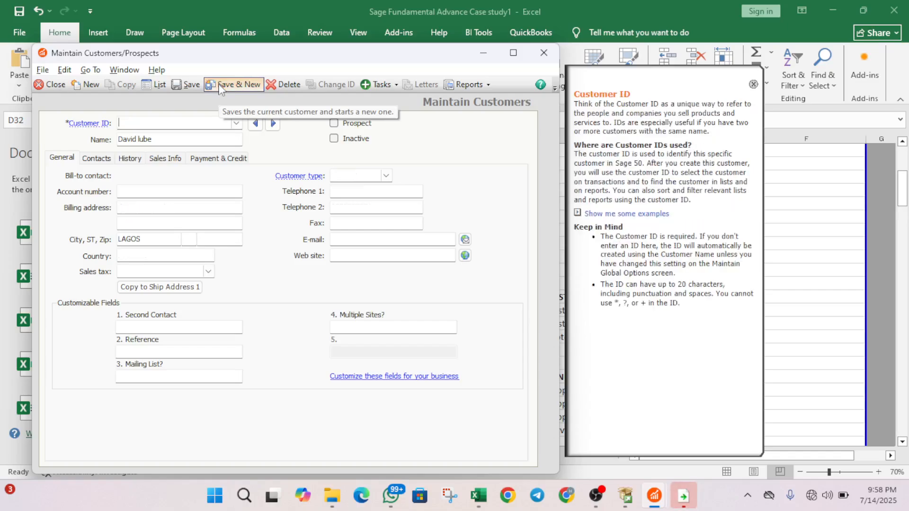
key(alt+Tab)
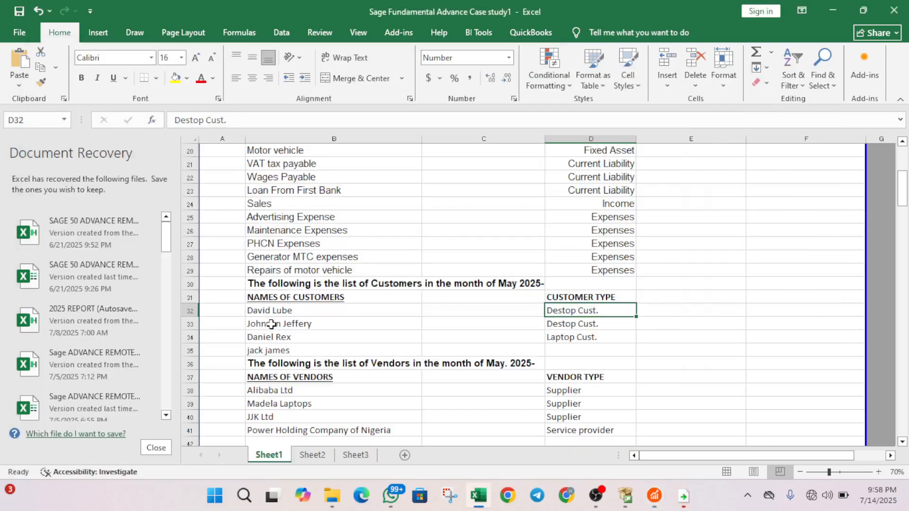
- Copy the next customer's name from cell B33 and begin a new customer ID in Sage
click(274, 327)
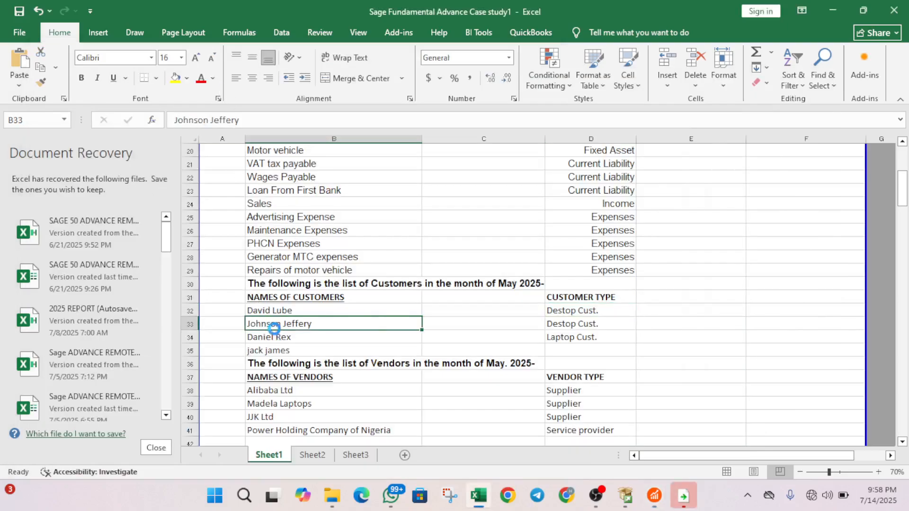
key(ctrl+c)
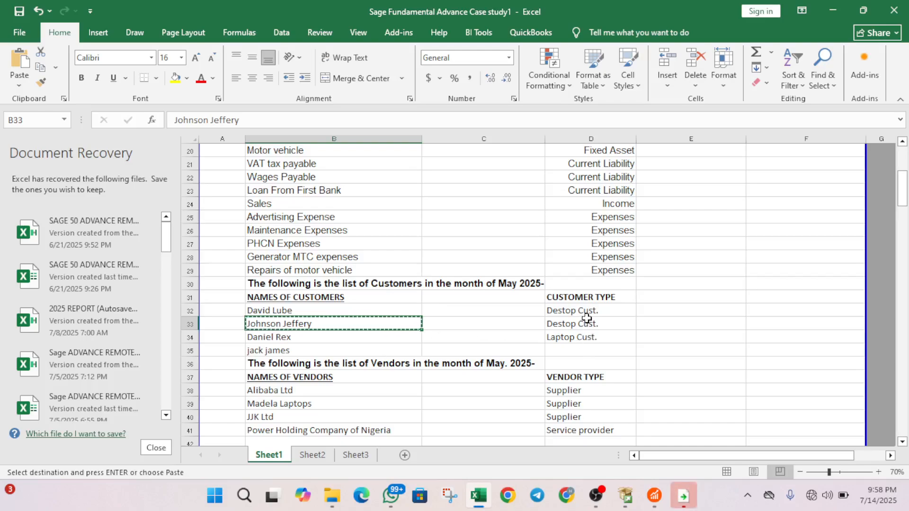
key(alt+Tab)
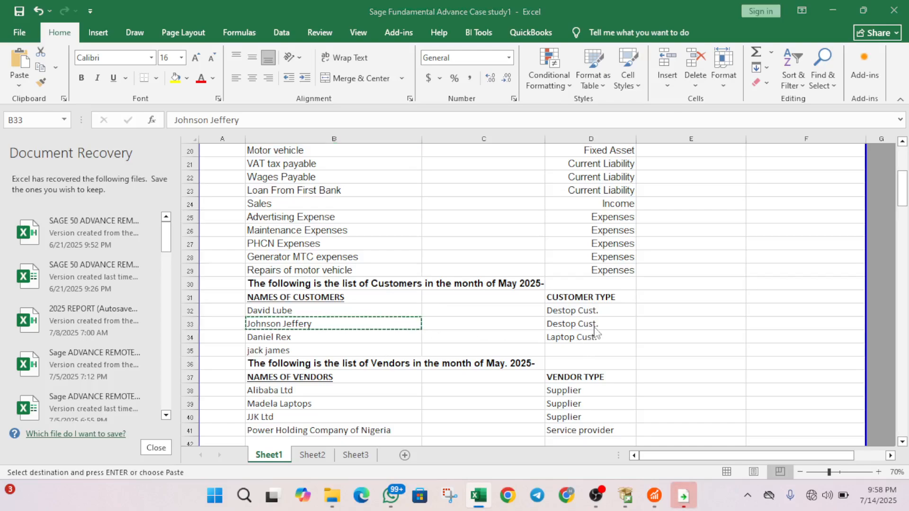
text(J)
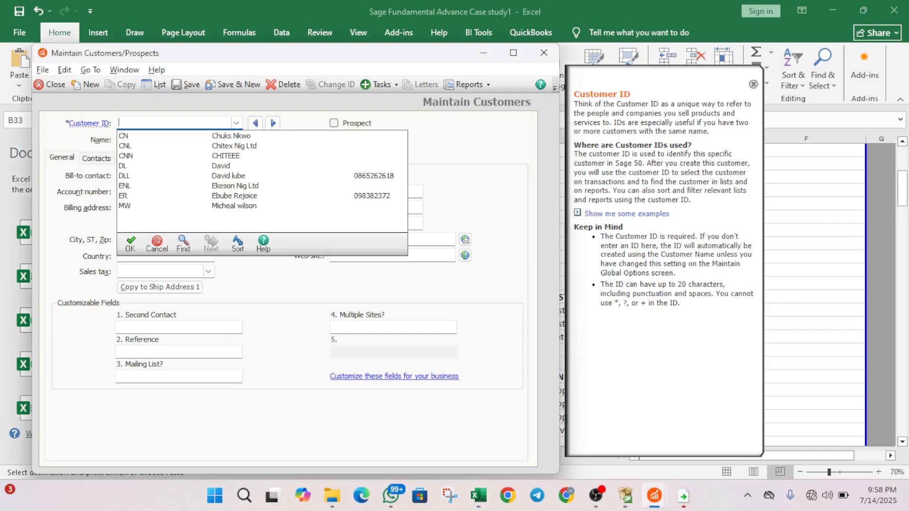
text(JJ)
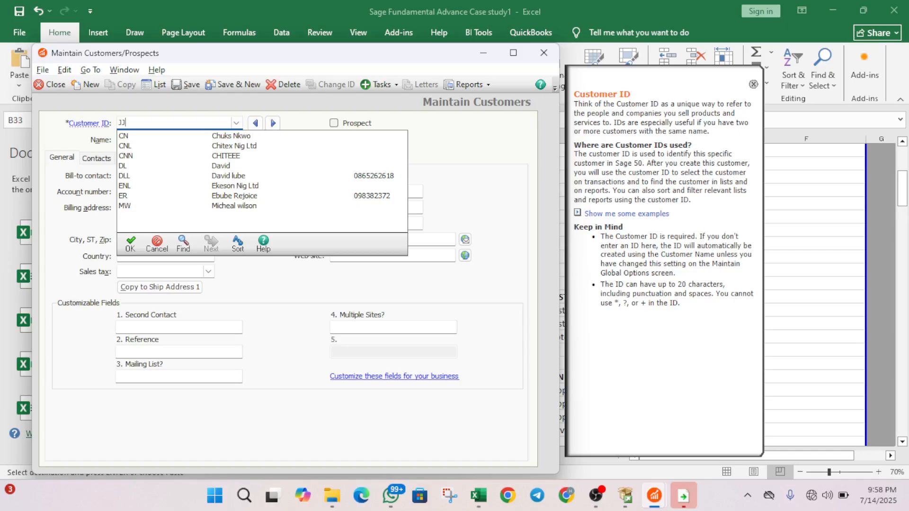
- Keep the new customer ID, paste the customer's name from Excel and enter the two-line billing address
click(128, 242)
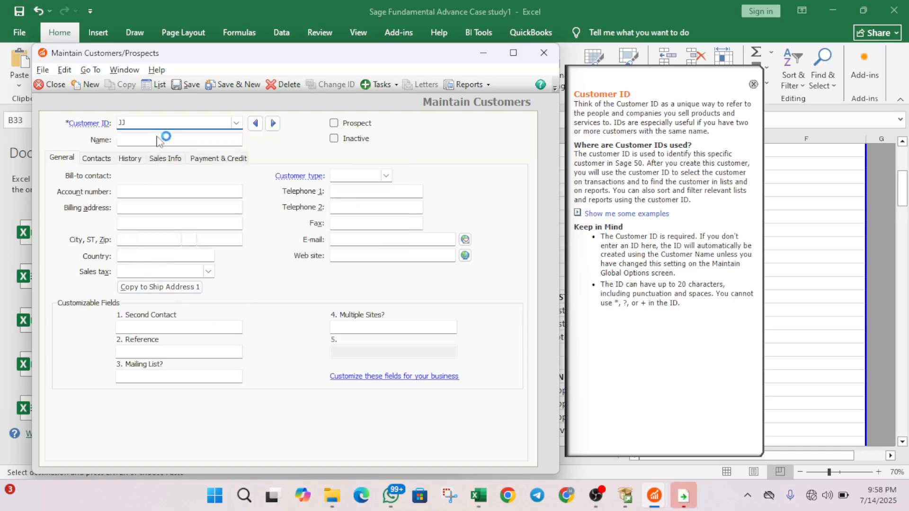
click(157, 137)
key(ctrl+v)
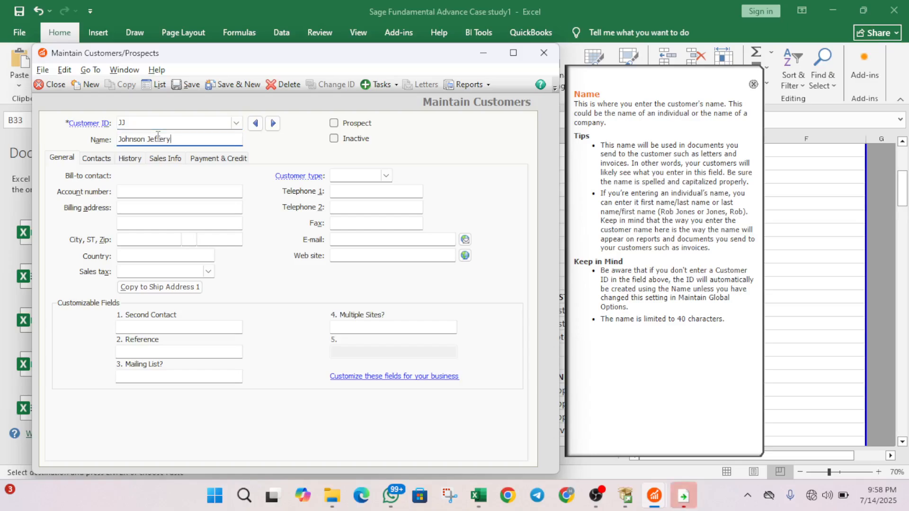
click(132, 206)
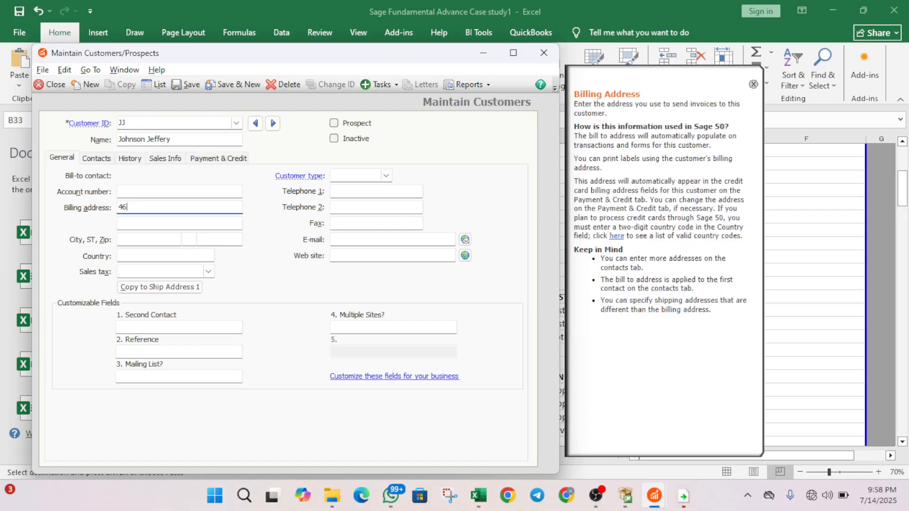
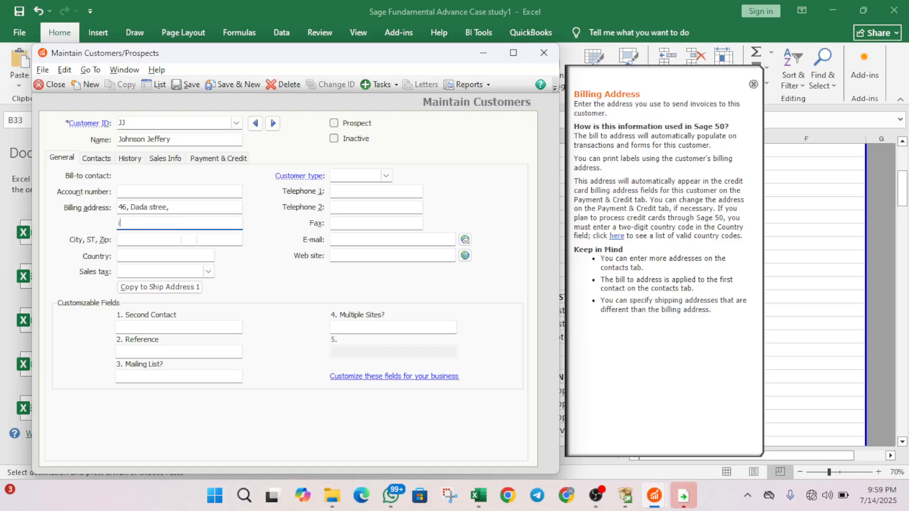
- Enter the customer's second and first telephone numbers
click(346, 206)
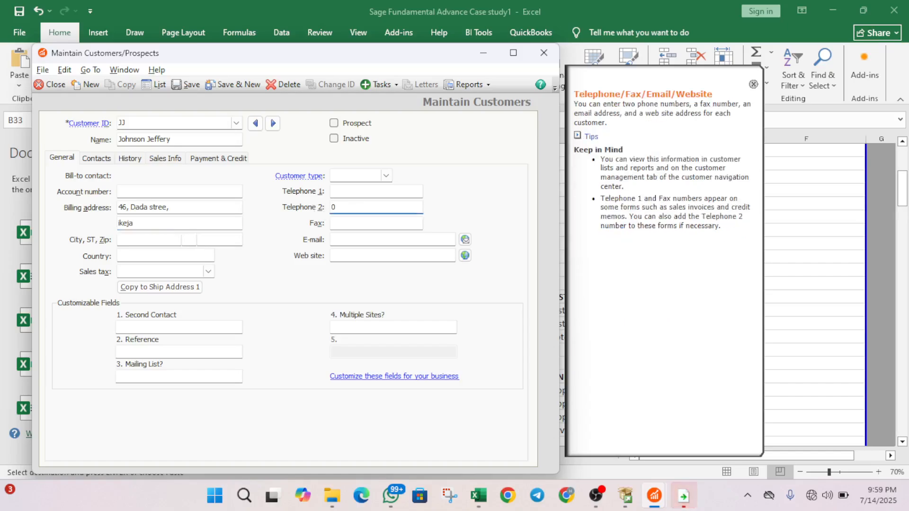
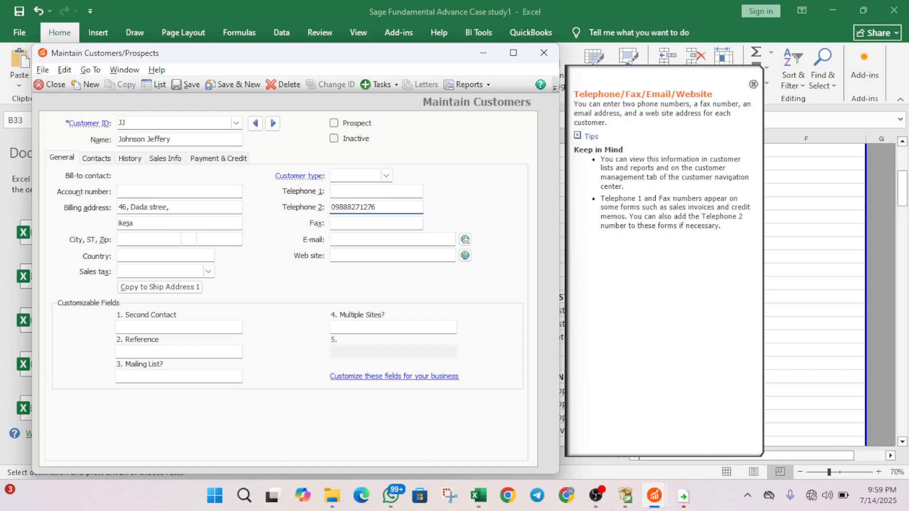
click(344, 197)
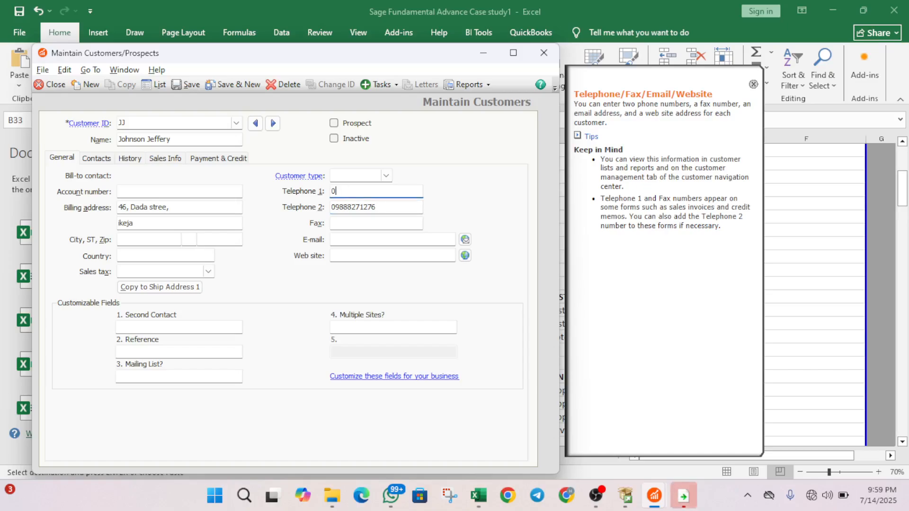
- Set the customer type to desktop, save the record and start a new blank customer
click(386, 176)
click(381, 189)
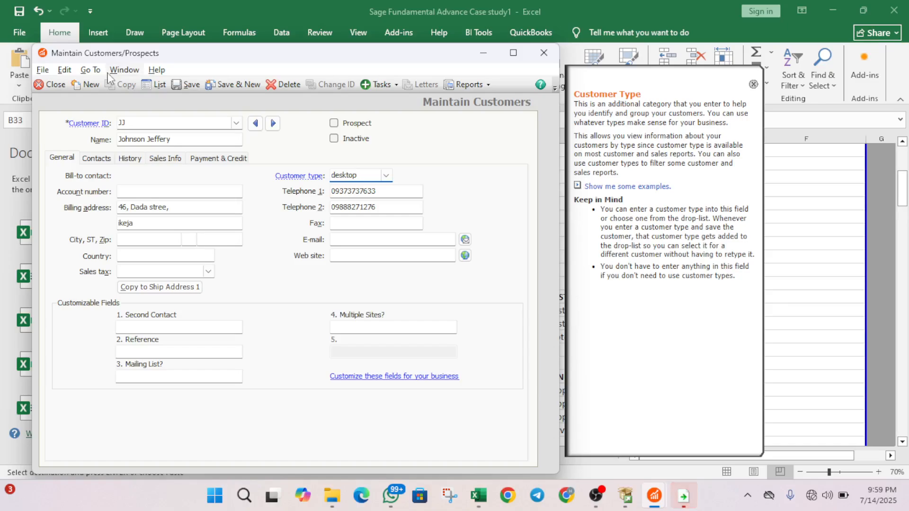
click(195, 84)
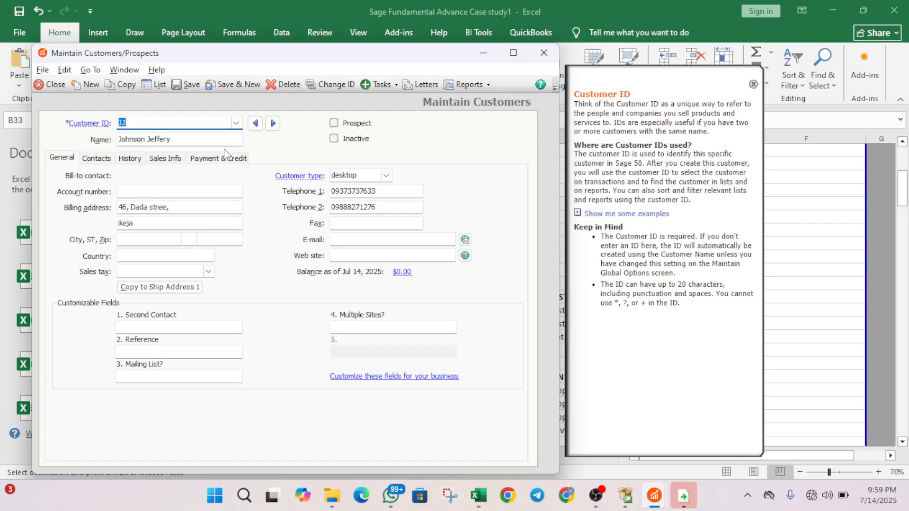
click(231, 86)
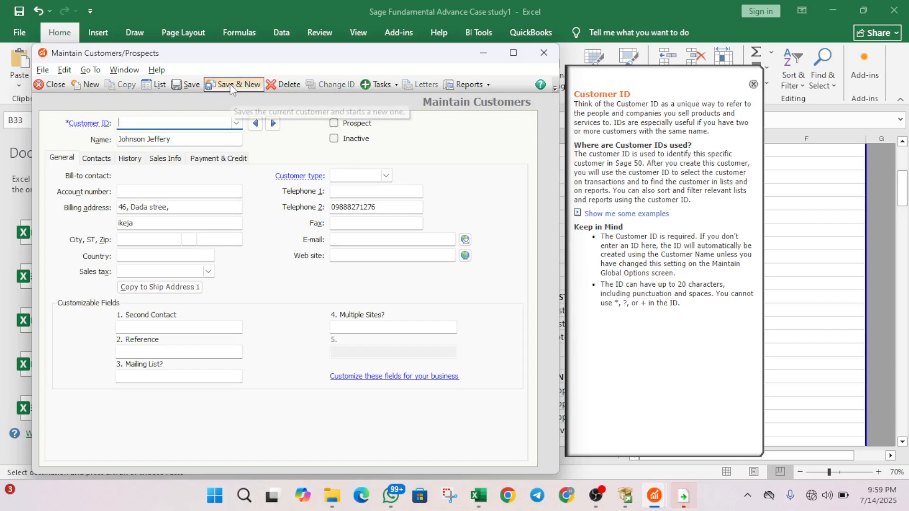
- Check the next customer's name in Excel cell B34, then return to the customer form
key(alt+Tab)
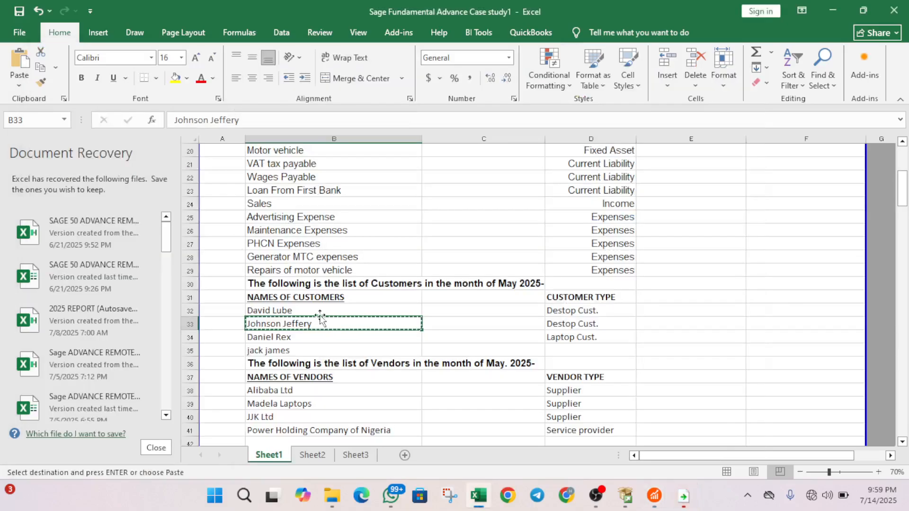
click(309, 338)
key(alt+Tab)
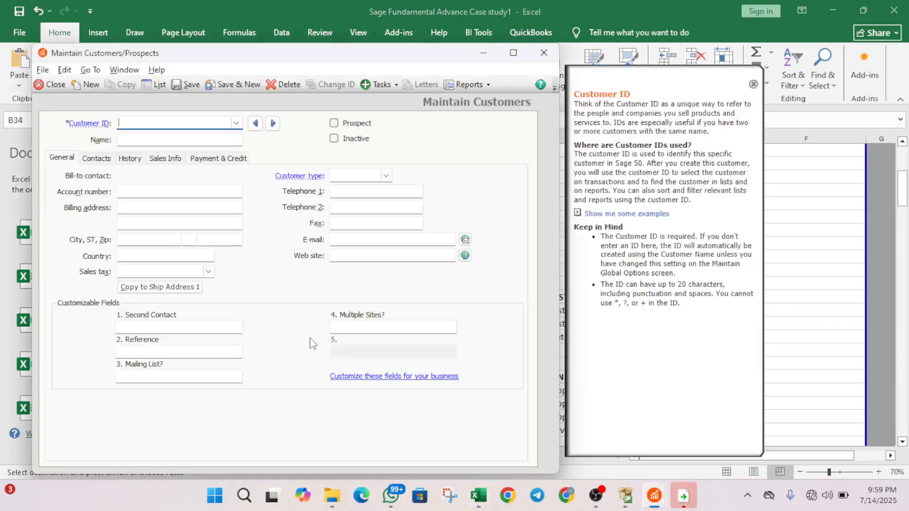
key(alt+Tab)
key(alt+Tab)
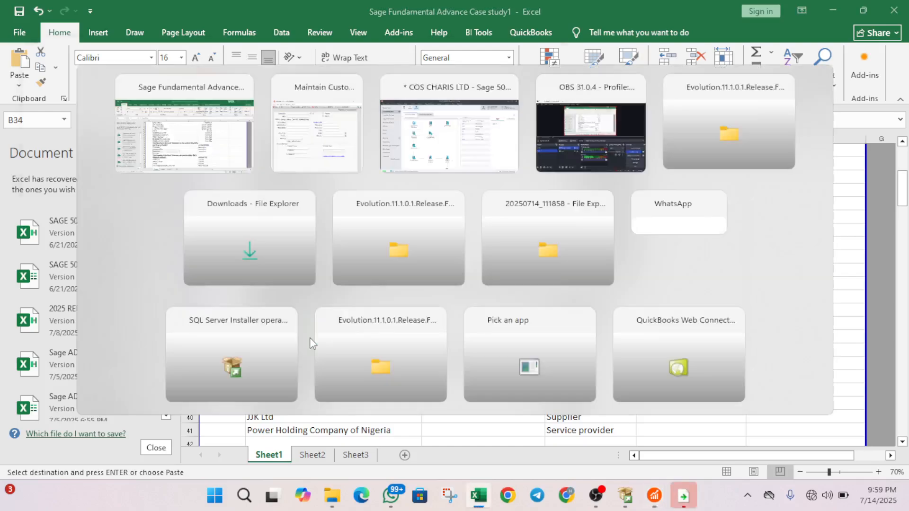
- Enter a new customer ID, the customer's name and the first billing address line
text(dL)
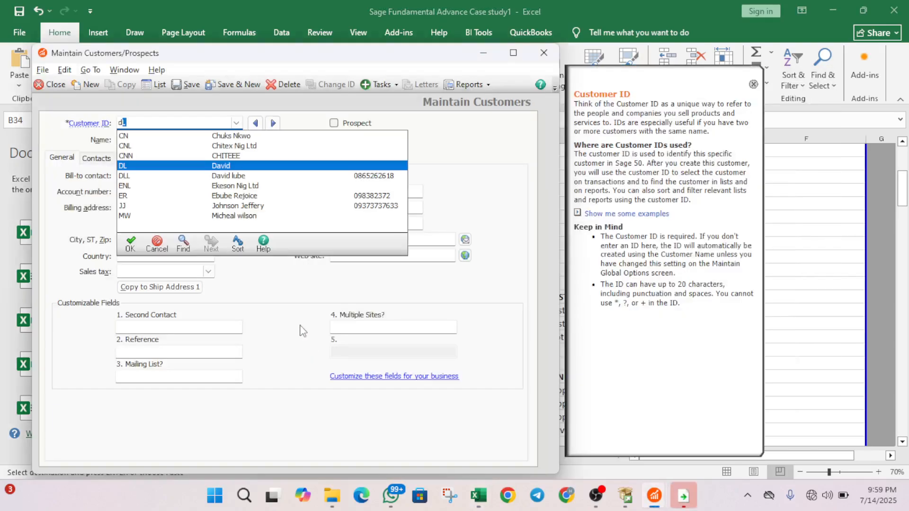
key(BackSpace)
text(r)
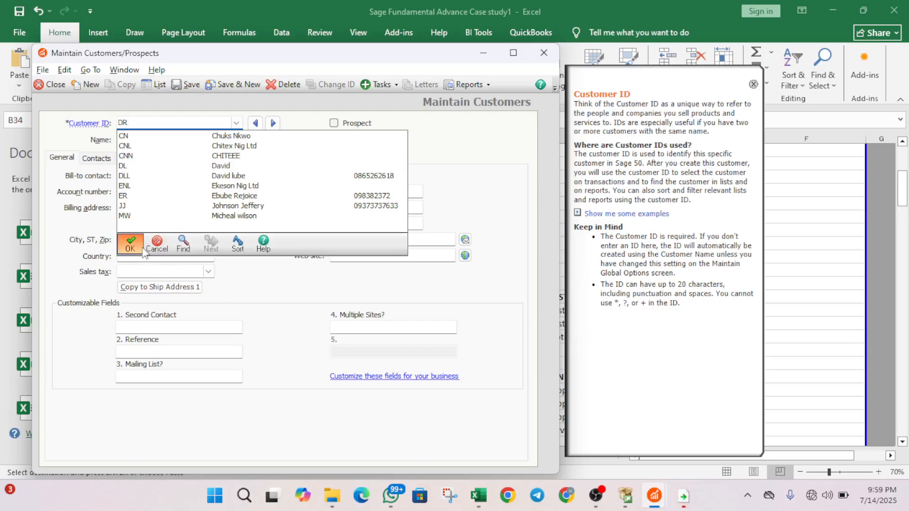
click(143, 249)
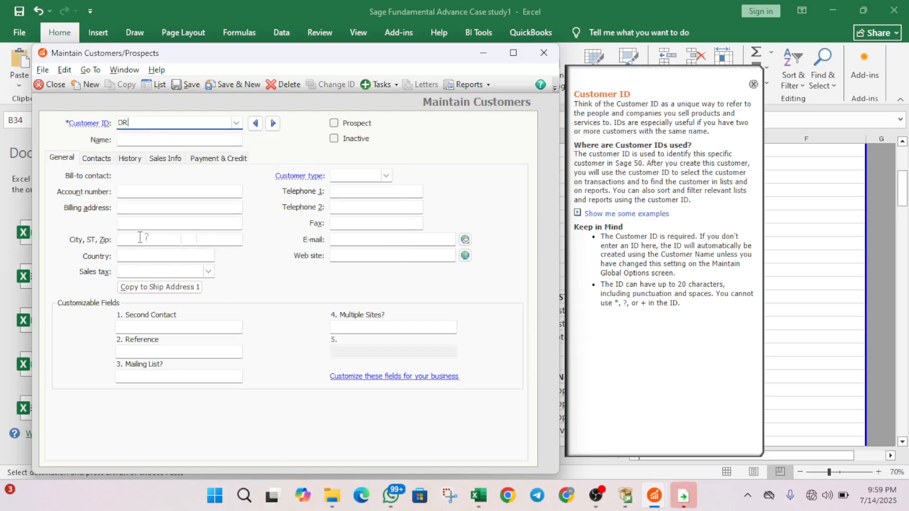
click(148, 142)
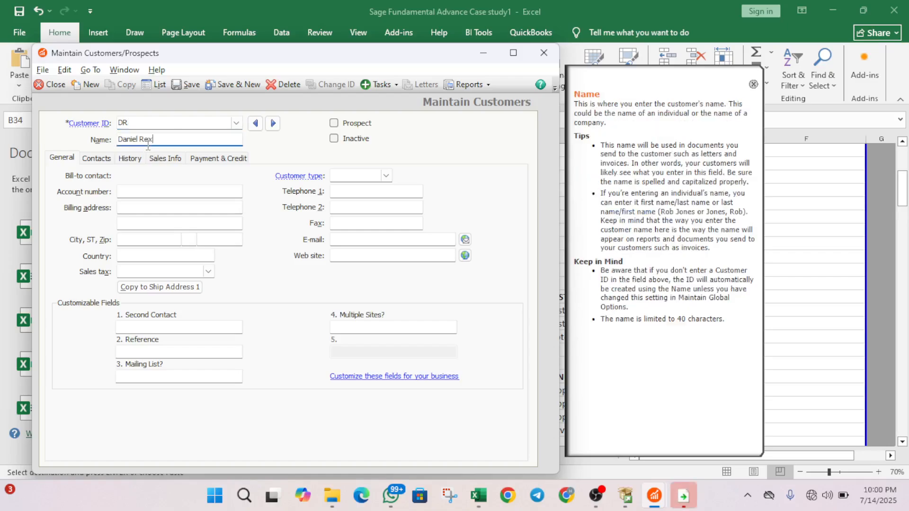
click(142, 209)
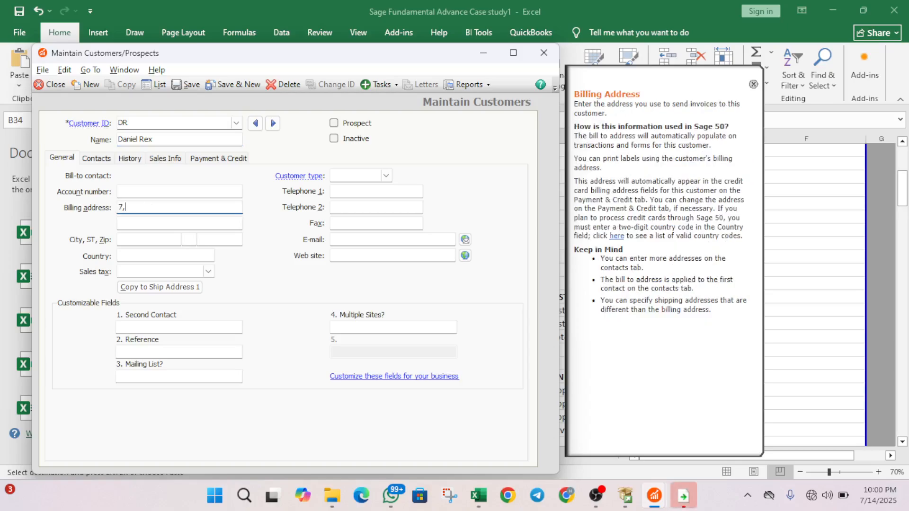
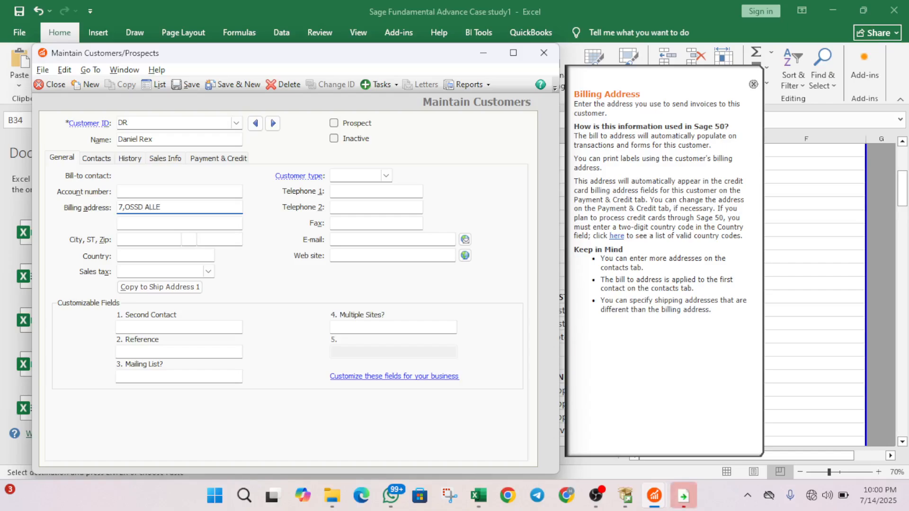
- Set customer type to desktop, add both telephone numbers, and save and start a new customer
click(377, 175)
click(387, 177)
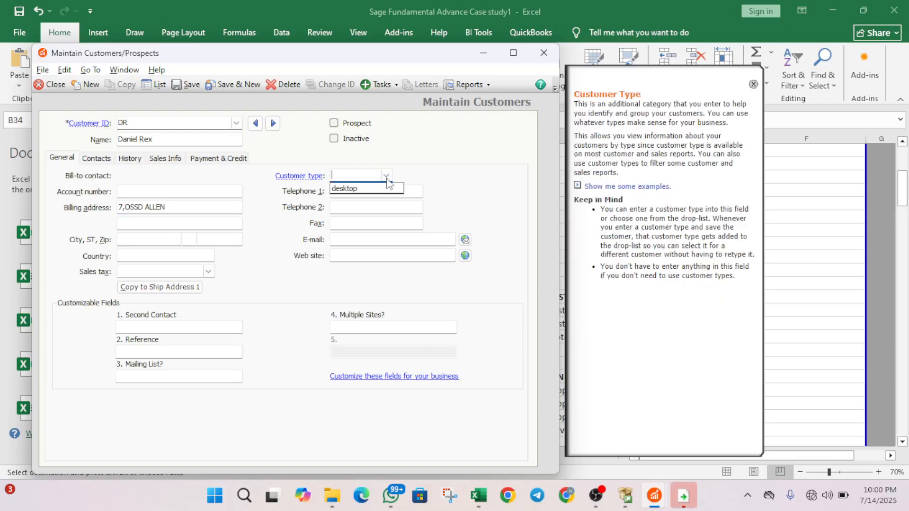
click(384, 189)
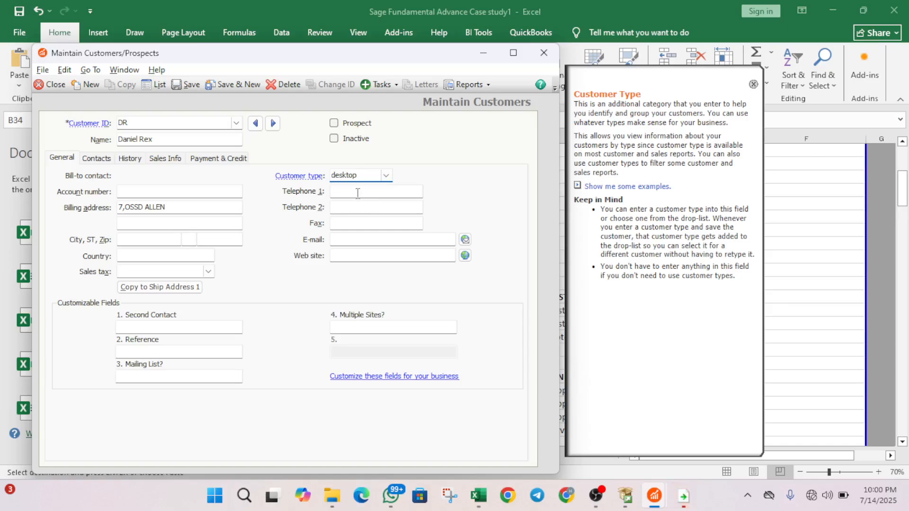
click(357, 192)
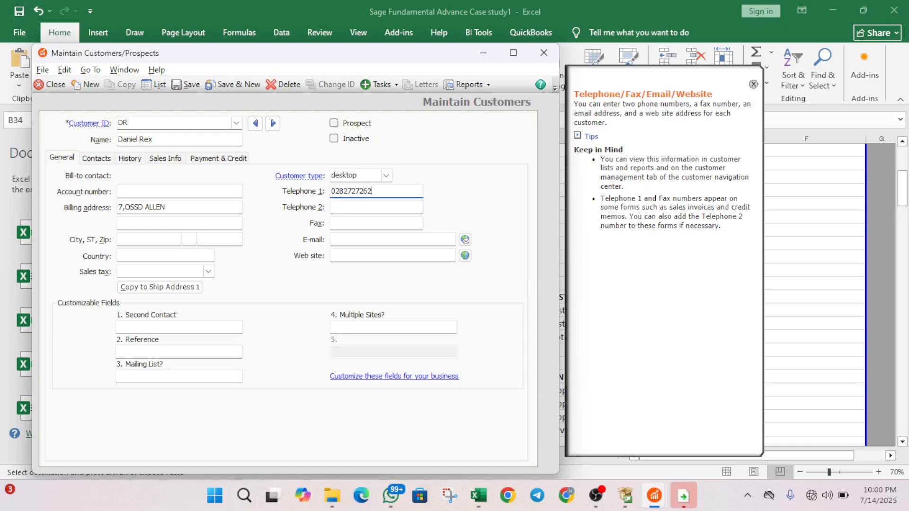
click(359, 207)
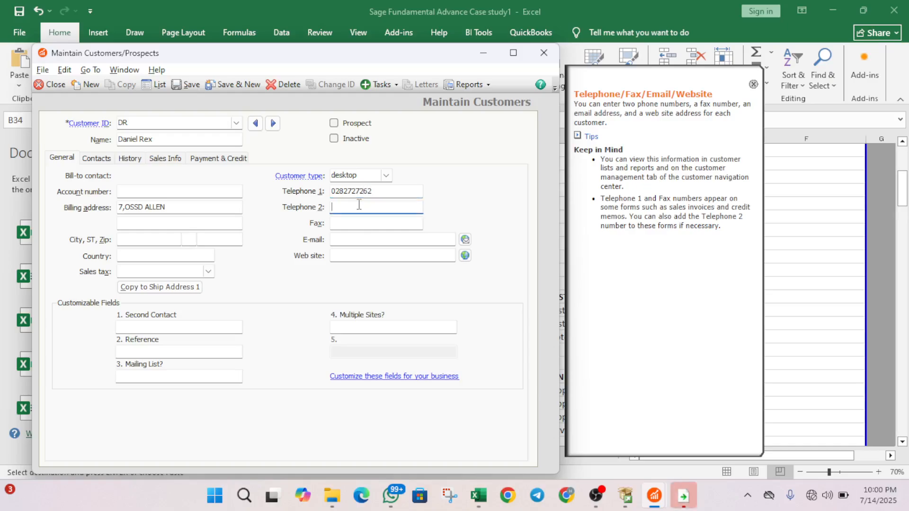
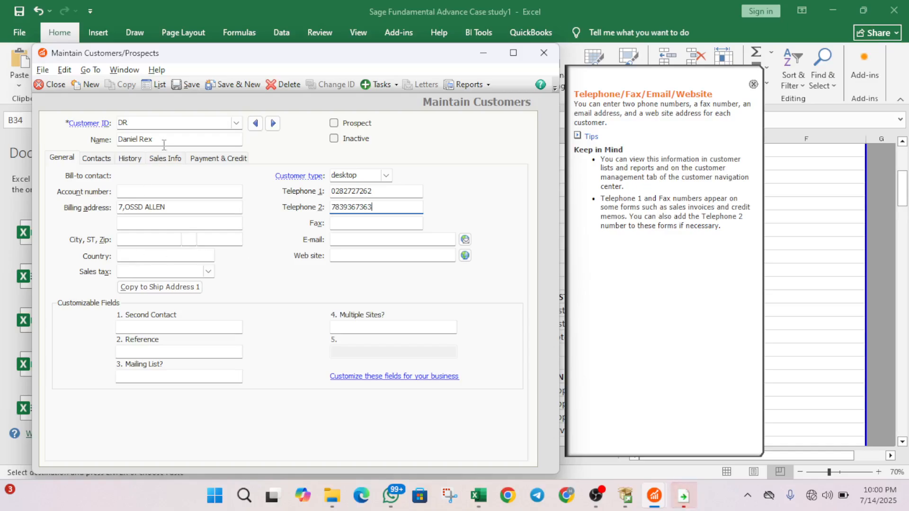
click(208, 81)
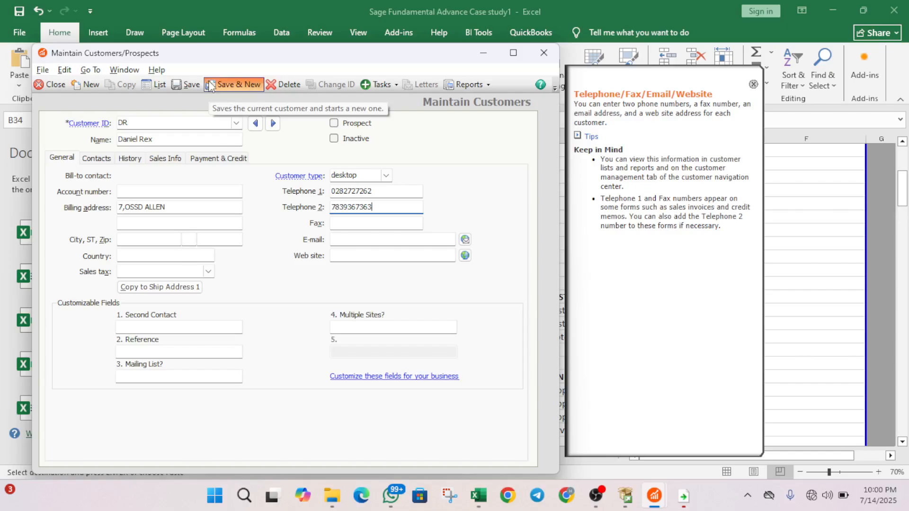
- Copy the next customer's name from Excel cell B35 and return to Sage 50
key(alt+Tab)
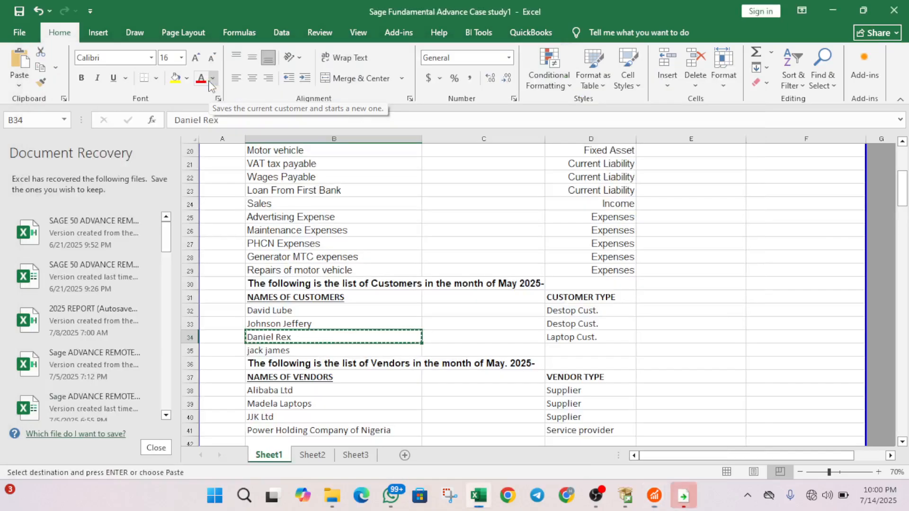
click(325, 349)
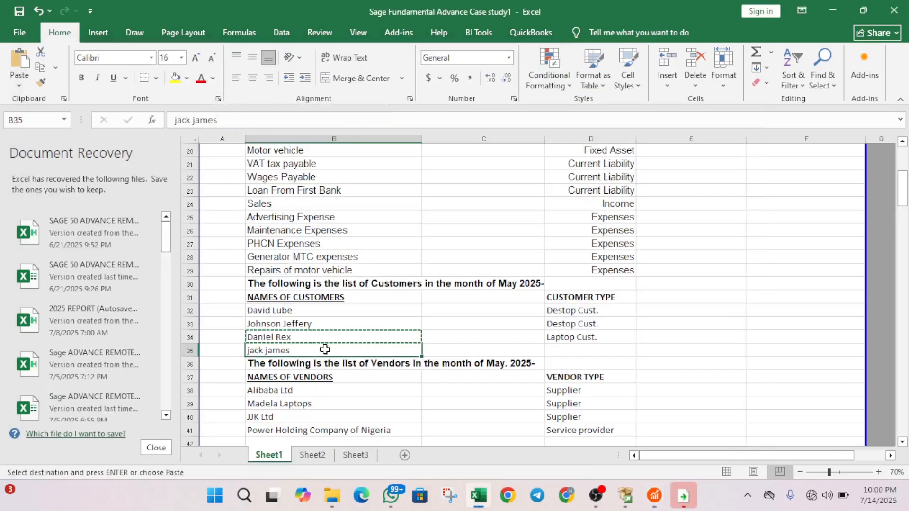
key(ctrl+c)
key(alt+Tab)
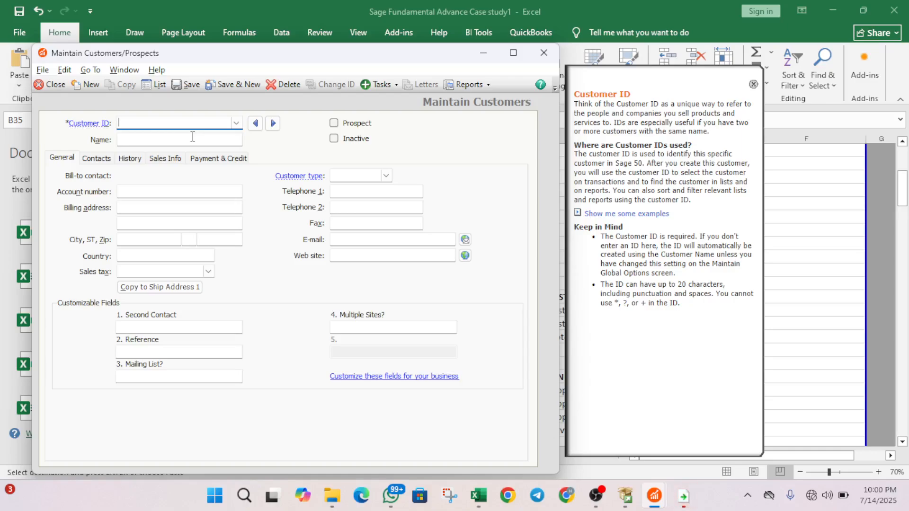
- Enter a new customer ID and type the customer's name
text(JJ)
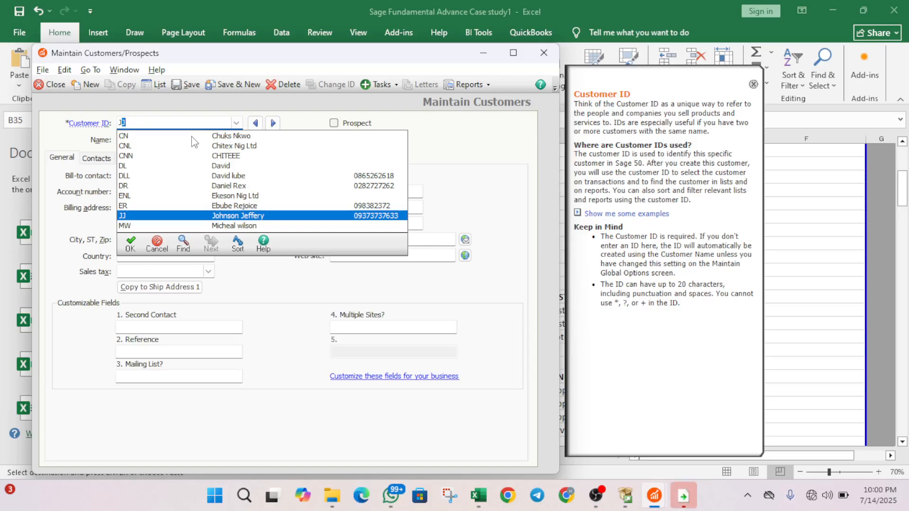
text(K)
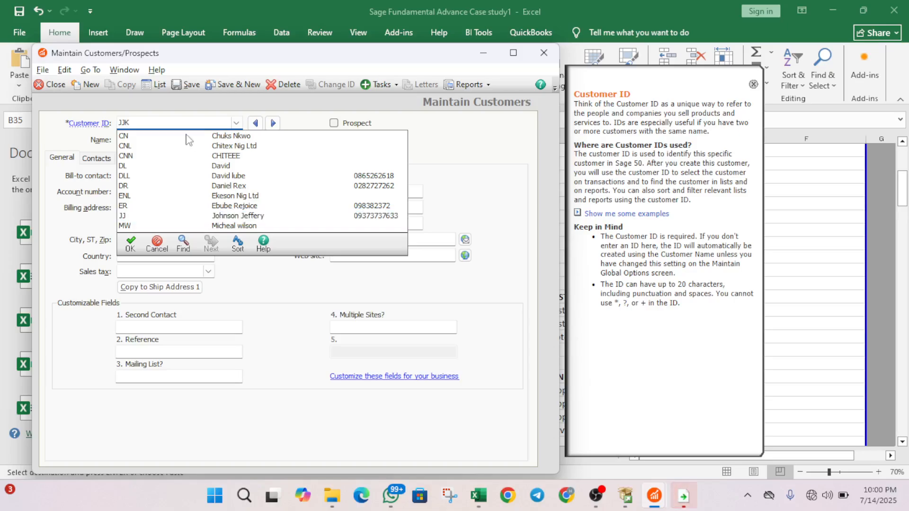
click(132, 244)
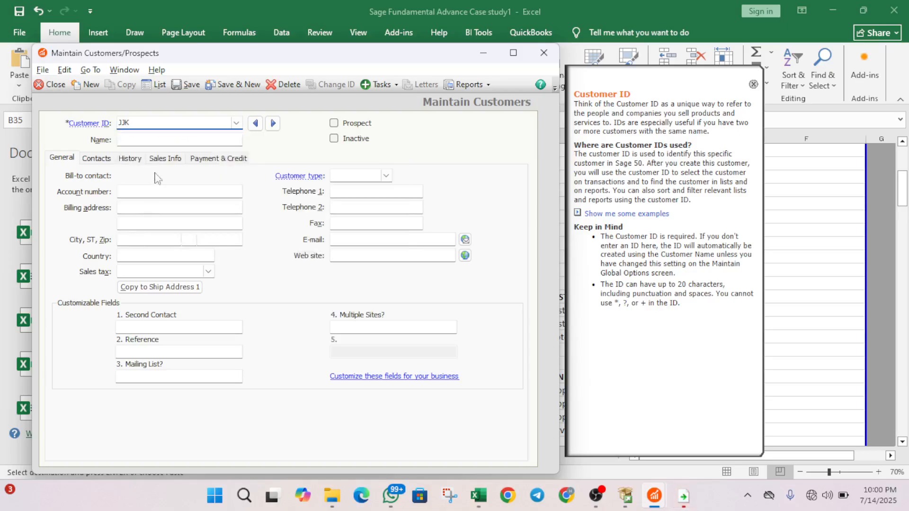
click(151, 139)
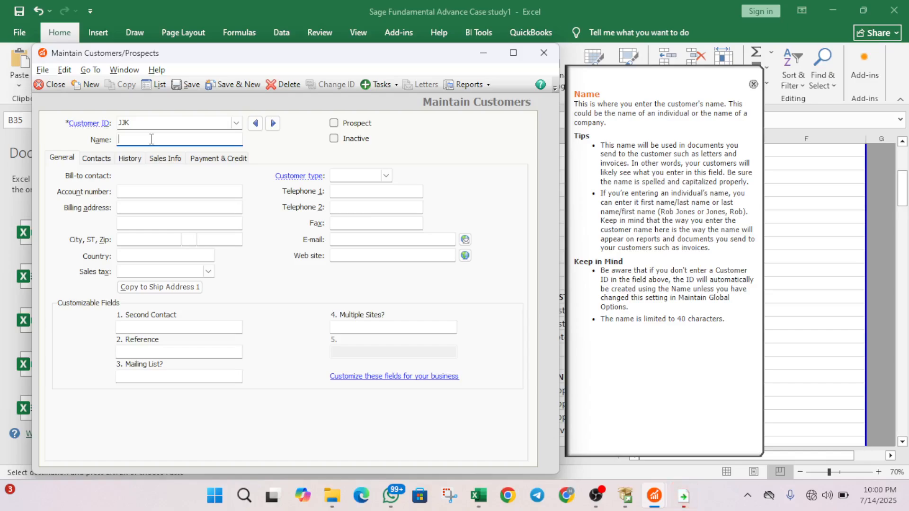
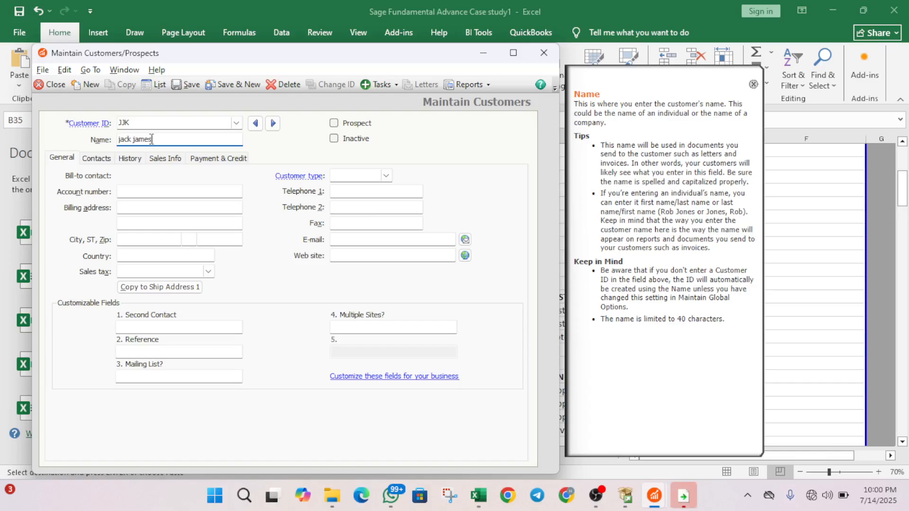
- Fill in the two-line billing address and the city
click(148, 209)
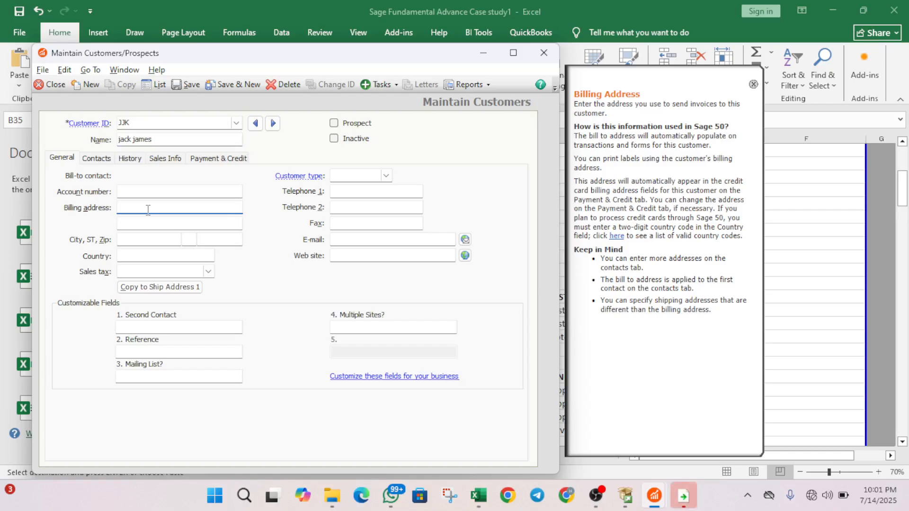
text(IKAJA)
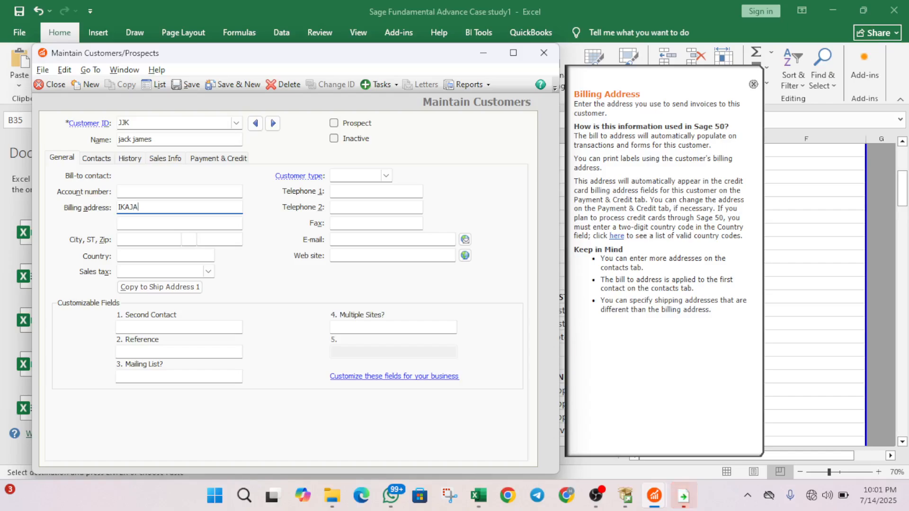
key(Tab)
text(AL)
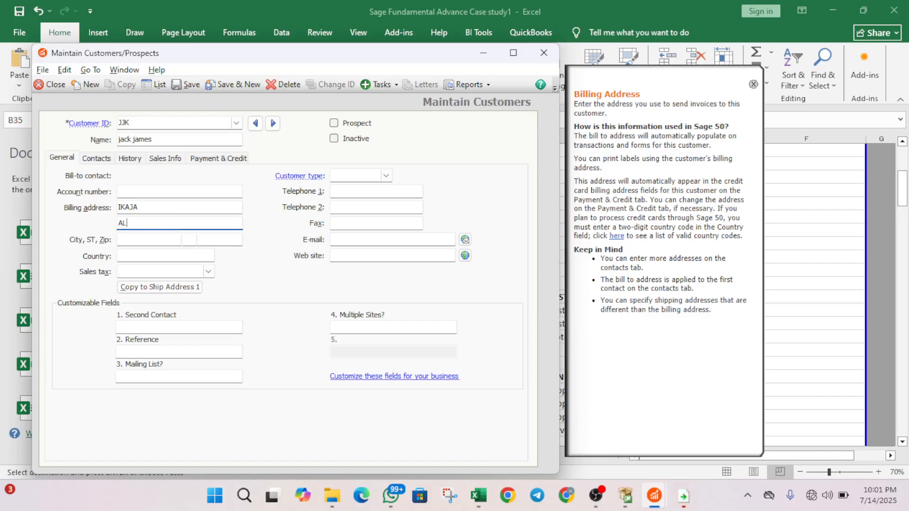
text(APERE)
key(BackSpace)
key(BackSpace)
key(BackSpace)
key(BackSpace)
key(BackSpace)
key(BackSpace)
key(BackSpace)
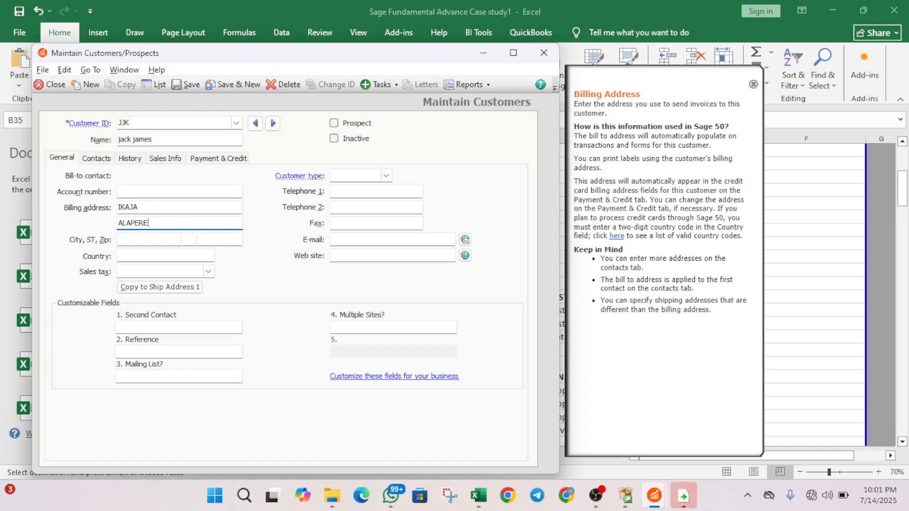
text(IKORODU)
key(Tab)
text(LAGOS)
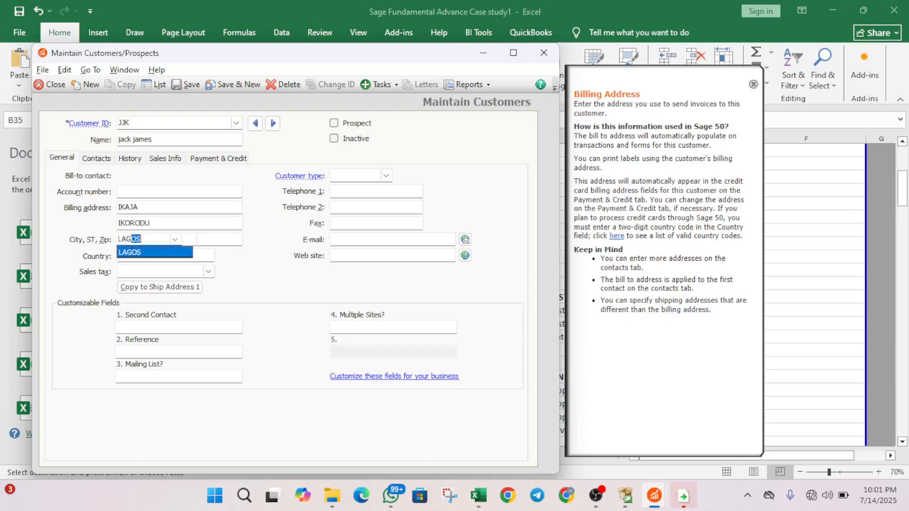
key(Tab)
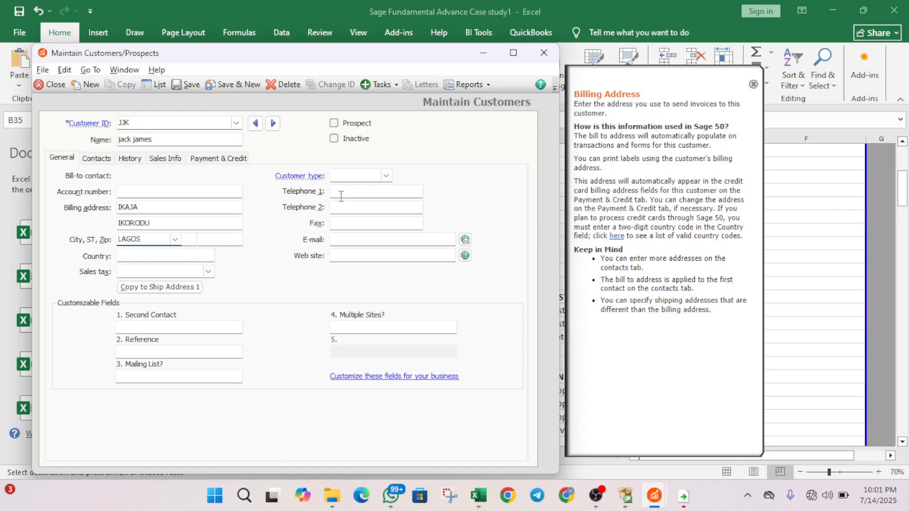
- Enter the customer's first telephone number, then save and open a blank record
click(368, 193)
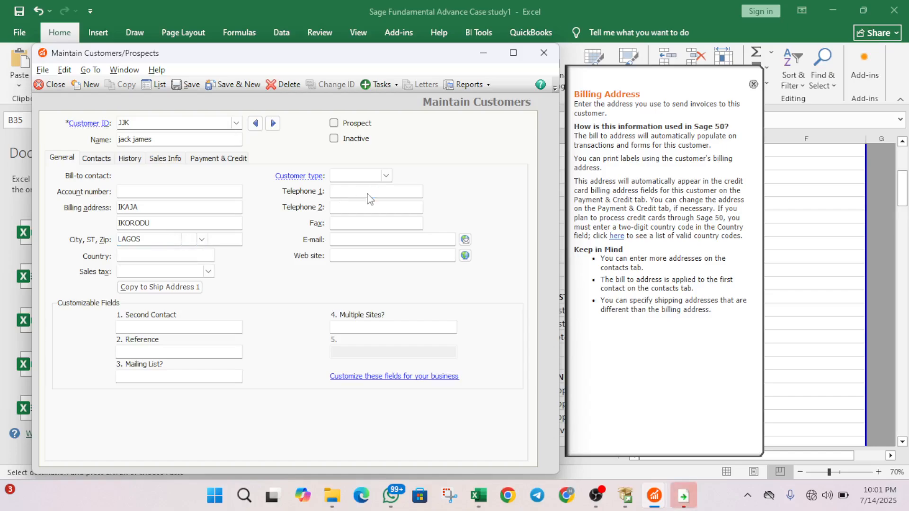
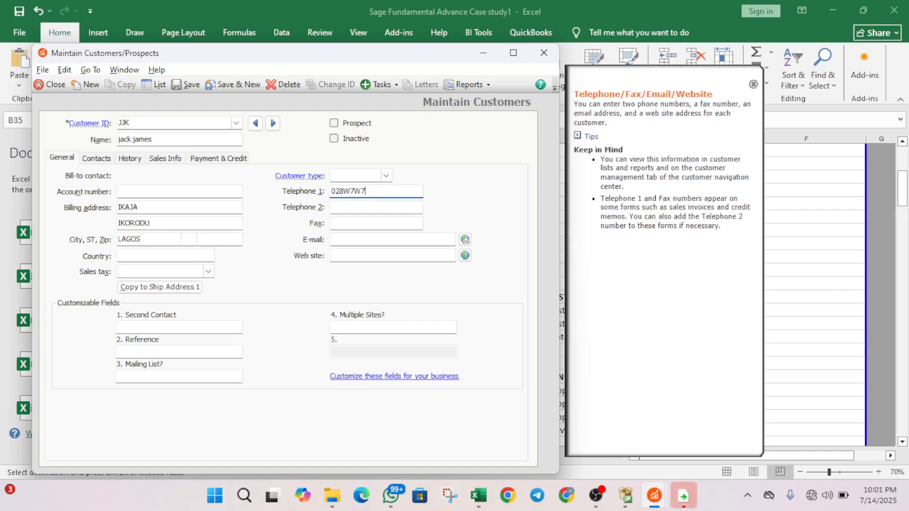
key(BackSpace)
key(BackSpace)
key(BackSpace)
key(BackSpace)
key(BackSpace)
key(BackSpace)
key(BackSpace)
key(BackSpace)
key(BackSpace)
key(BackSpace)
key(BackSpace)
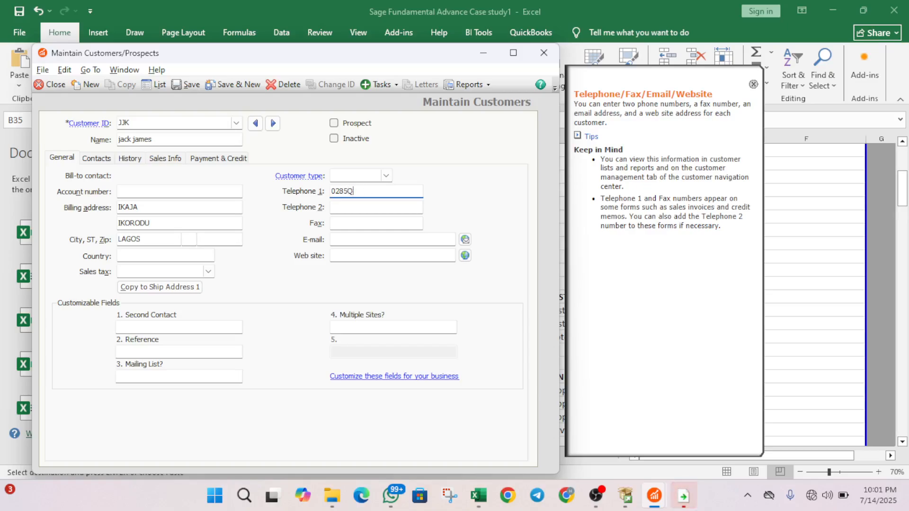
key(BackSpace)
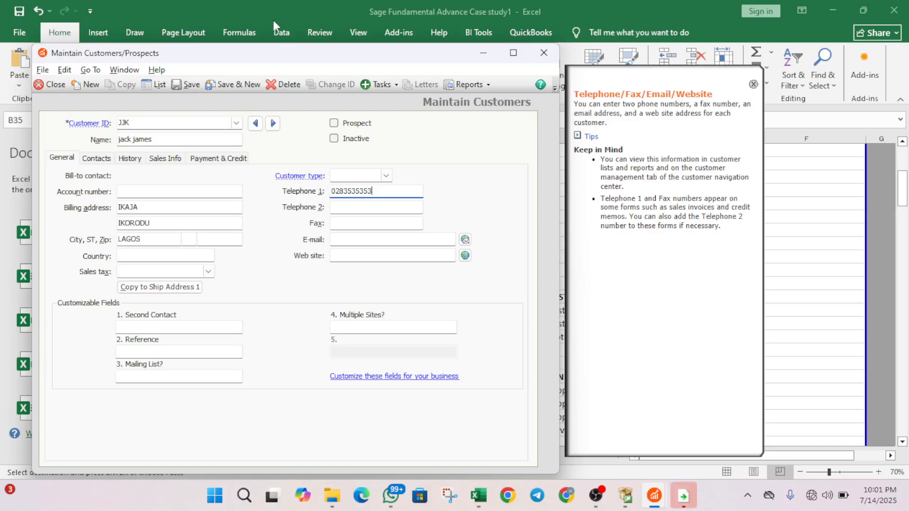
click(246, 84)
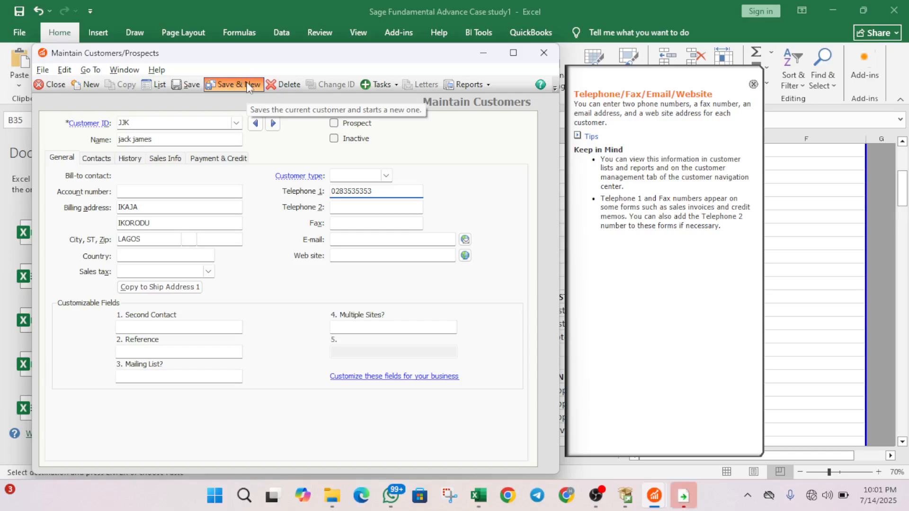